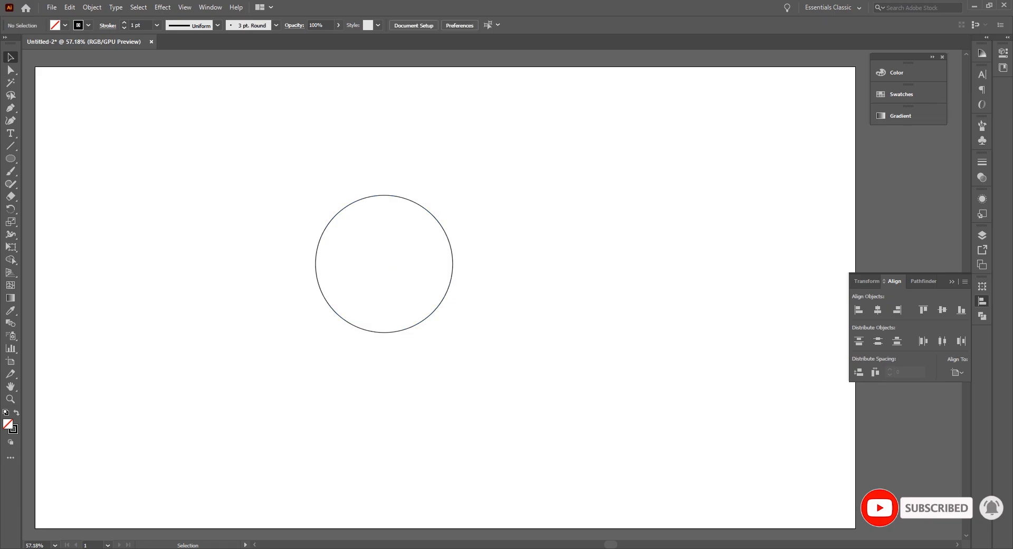
Duplicate the circle one radius to the right and copy both circles one radius down, making four overlapping circles
{"action": "left_click", "coordinate": [420, 205]}
{"action": "left_click_drag", "start_coordinate": [420, 205], "coordinate": [490, 205]}
{"action": "left_click_drag", "start_coordinate": [343, 158], "coordinate": [516, 234]}
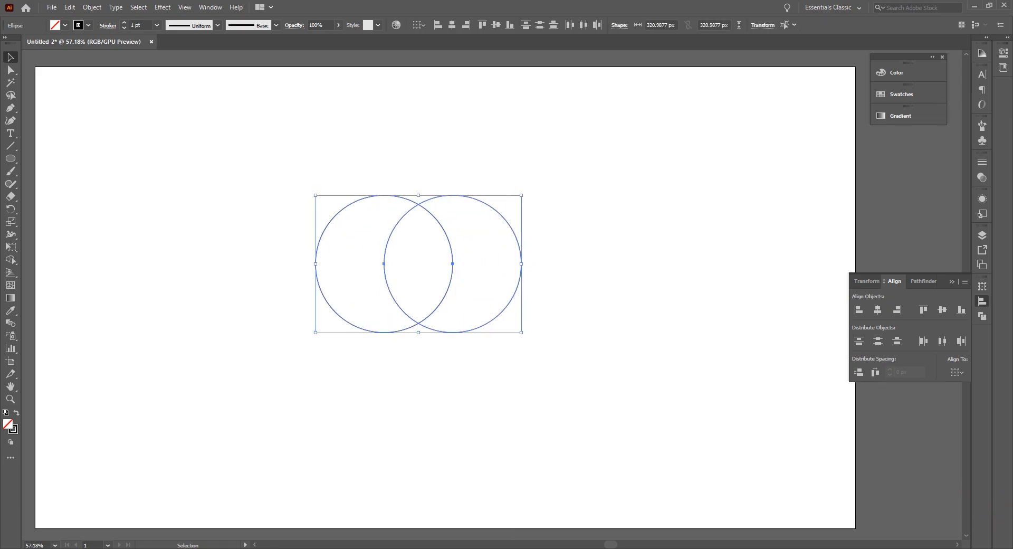
{"action": "left_click_drag", "start_coordinate": [416, 322], "coordinate": [417, 390]}
{"action": "key", "text": "ctrl+shift+a"}
Turn the lower shield-shaped overlap of the four circles into a separate black-filled shape with Shape Builder
{"action": "left_click_drag", "start_coordinate": [241, 174], "coordinate": [559, 418]}
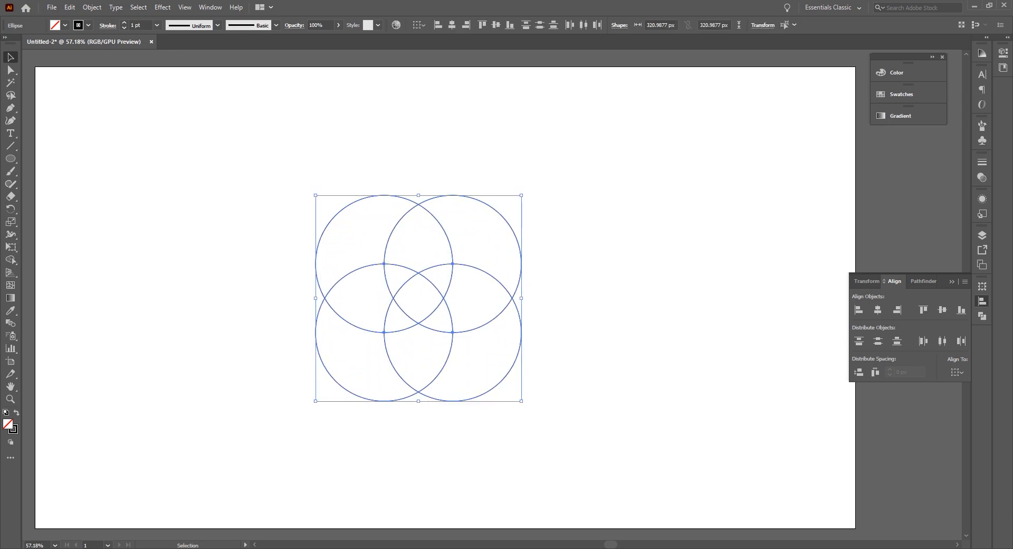
{"action": "left_click", "coordinate": [11, 260]}
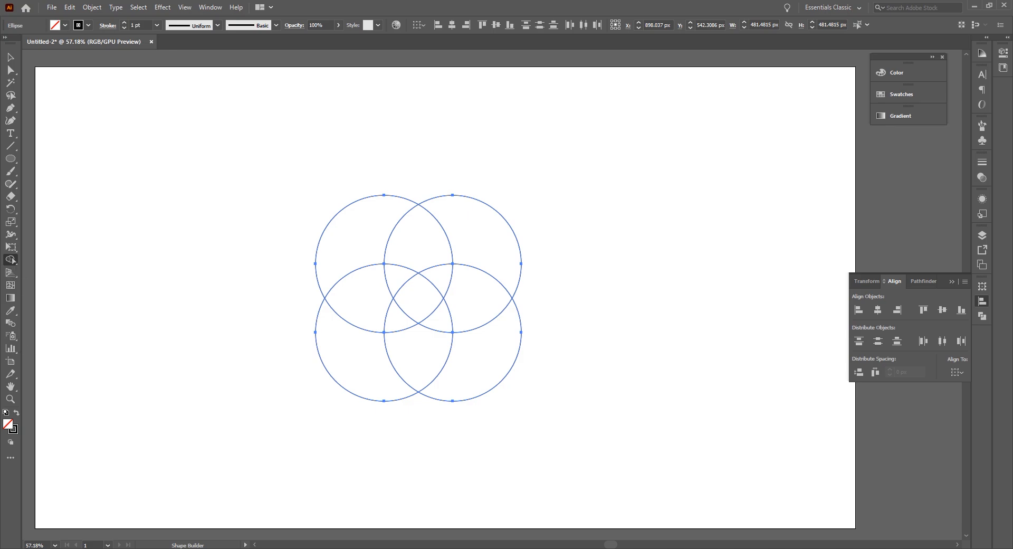
{"action": "key", "text": "shift+x"}
{"action": "left_click", "coordinate": [419, 359]}
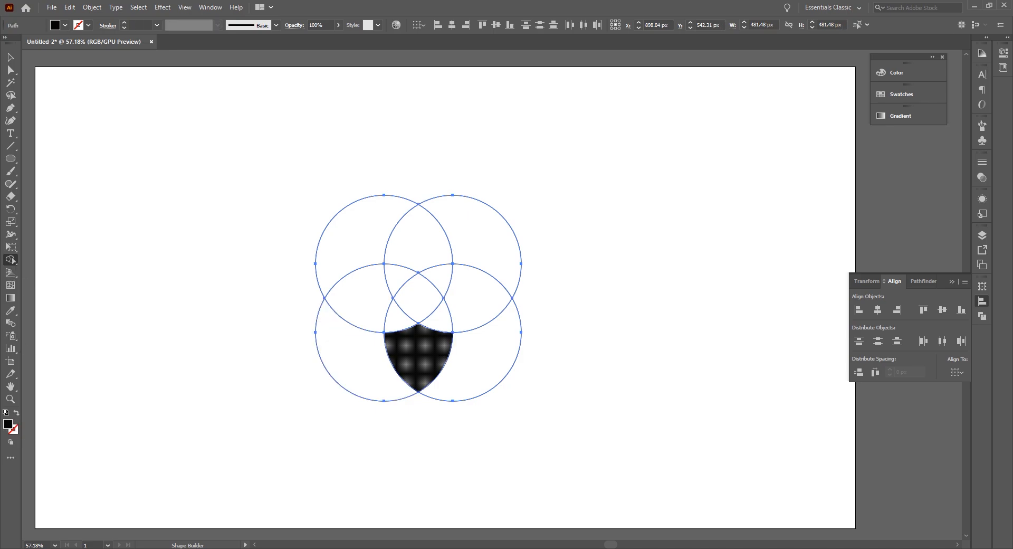
Move the black shield to the right side of the artboard and delete the remaining circle pieces
{"action": "left_click", "coordinate": [11, 57]}
{"action": "left_click", "coordinate": [237, 227]}
{"action": "left_click_drag", "start_coordinate": [423, 353], "coordinate": [706, 328]}
{"action": "left_click_drag", "start_coordinate": [280, 143], "coordinate": [553, 436]}
{"action": "key", "text": "Delete"}
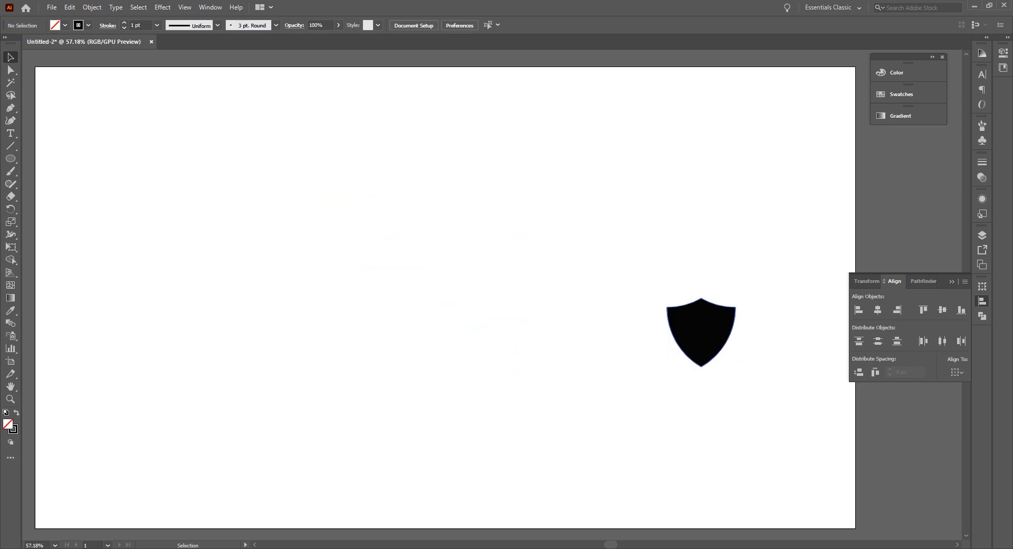
Enlarge the black shield proportionally from its centre to about 533 px wide
{"action": "left_click", "coordinate": [701, 332]}
{"action": "left_click_drag", "start_coordinate": [721, 366], "coordinate": [729, 447]}
{"action": "left_click", "coordinate": [755, 467]}
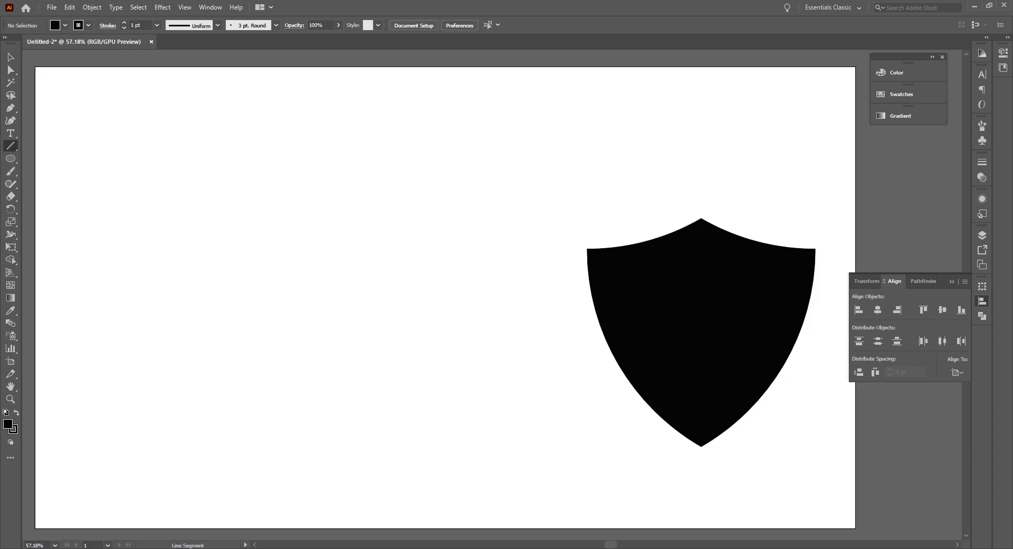
Draw a vertical line about 779 px long on the artboard's left and repeat evenly spaced copies until there are 14 lines
{"action": "left_click_drag", "start_coordinate": [127, 136], "coordinate": [126, 469]}
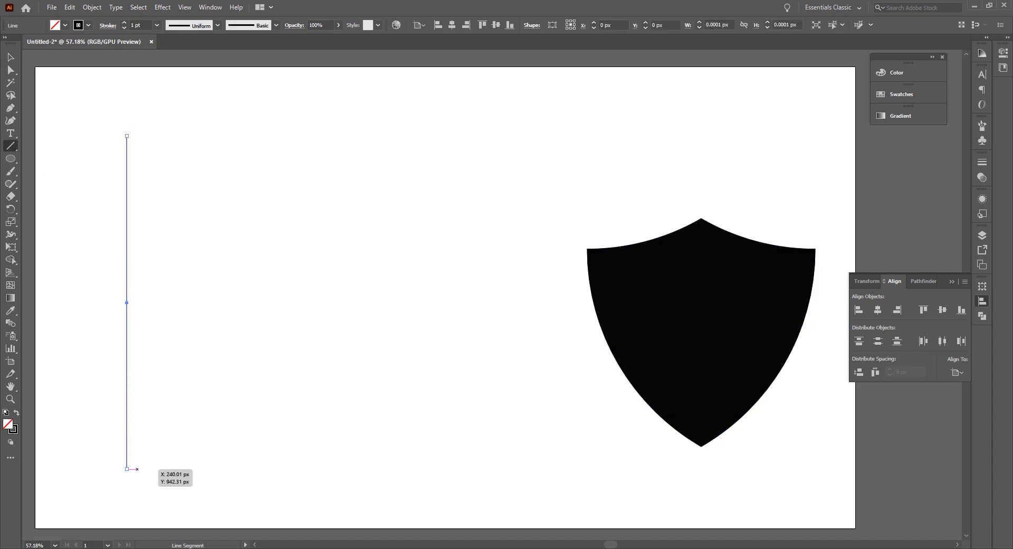
{"action": "left_click", "coordinate": [10, 56]}
{"action": "left_click_drag", "start_coordinate": [127, 286], "coordinate": [141, 286]}
{"action": "key", "text": "ctrl+d"}
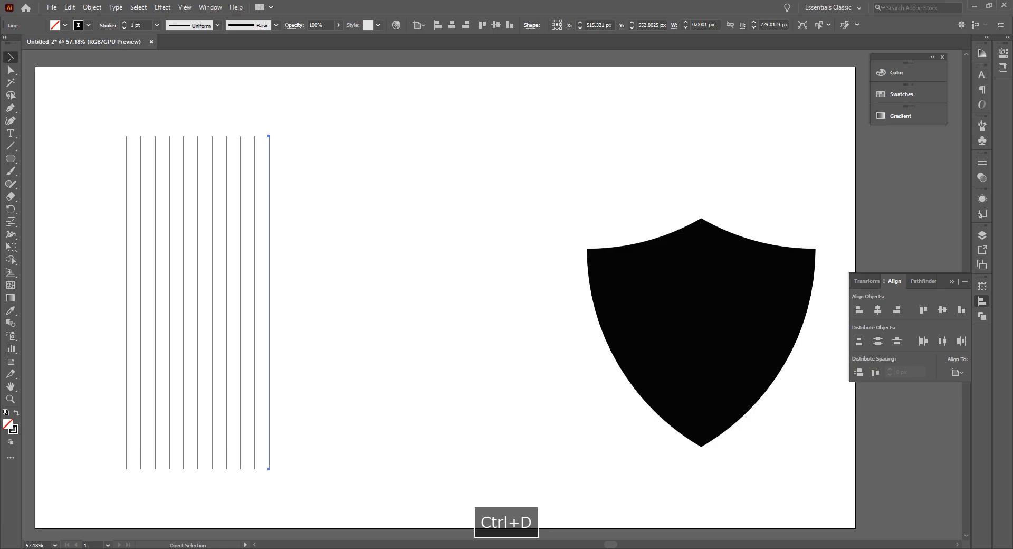
{"action": "key", "text": "ctrl+d"}
Add a copy of all vertical lines rotated 90° to form a grid, and shift the grid toward the artboard's centre
{"action": "left_click_drag", "start_coordinate": [103, 109], "coordinate": [356, 298]}
{"action": "right_click", "coordinate": [239, 241]}
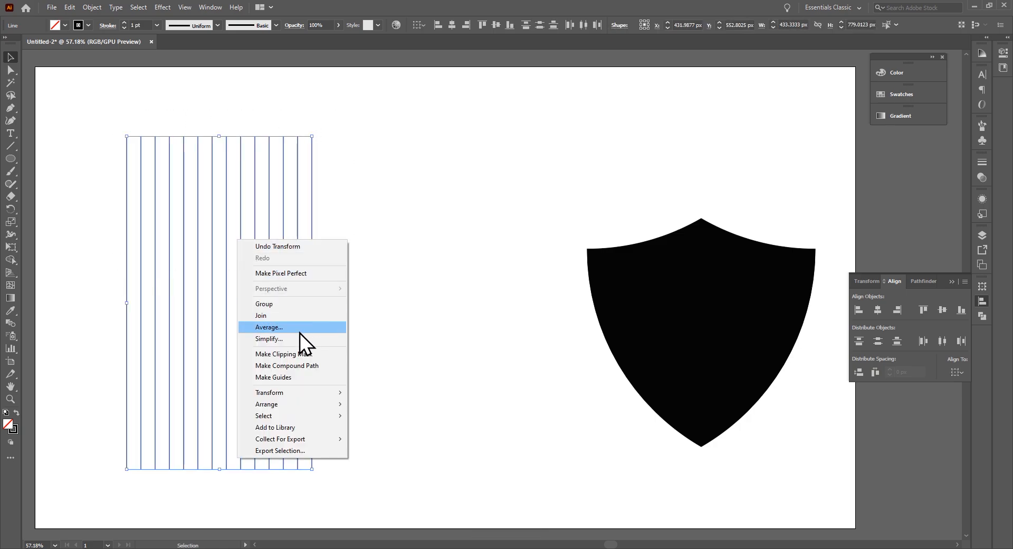
{"action": "mouse_move", "coordinate": [326, 395]}
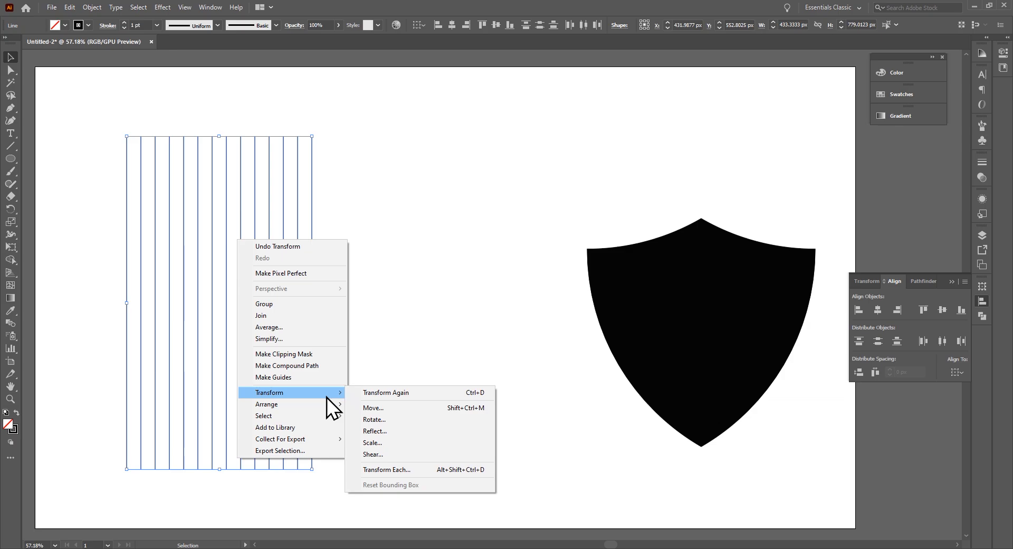
{"action": "left_click", "coordinate": [397, 421]}
{"action": "type", "text": "90"}
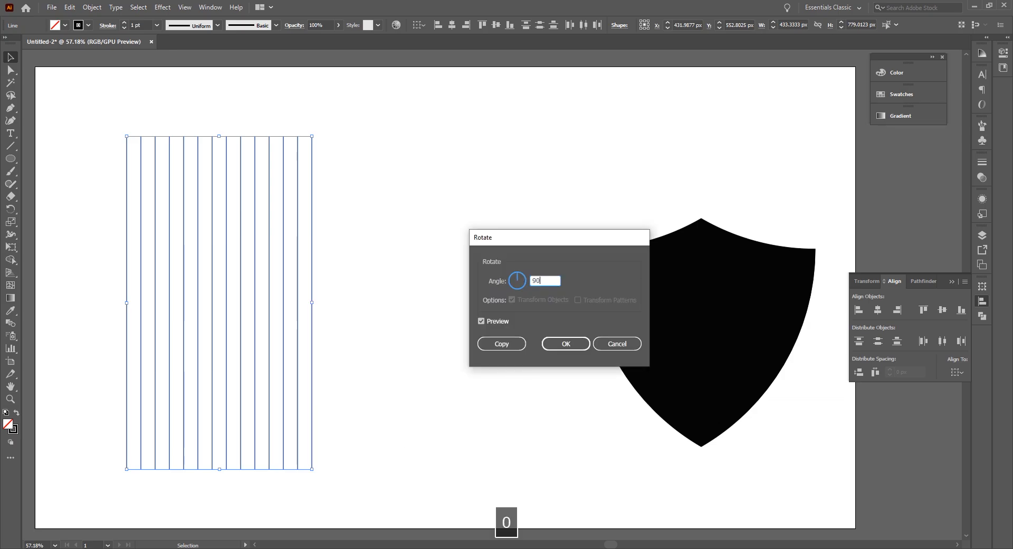
{"action": "left_click", "coordinate": [510, 344]}
{"action": "key", "text": "ctrl+shift+a"}
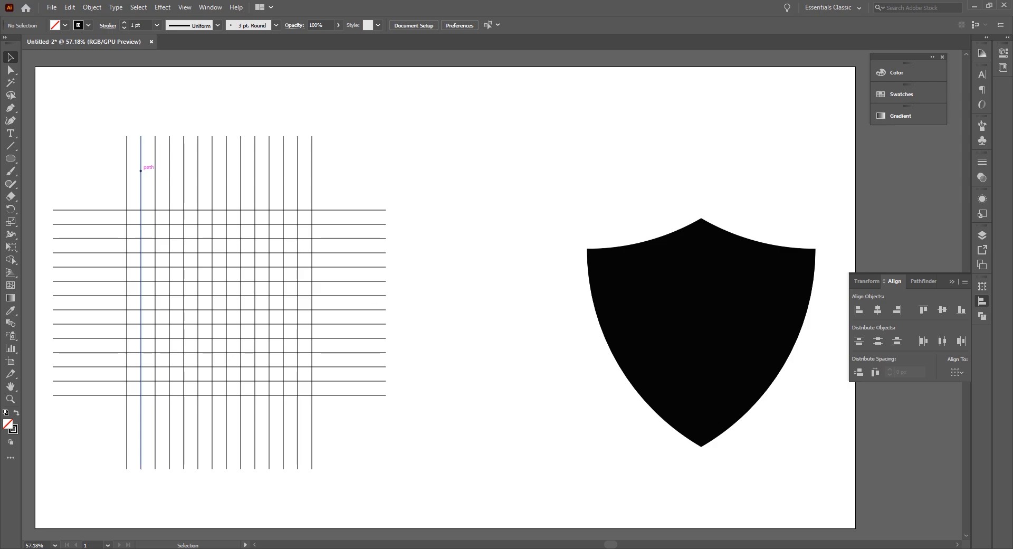
{"action": "left_click_drag", "start_coordinate": [255, 307], "coordinate": [357, 294]}
{"action": "key", "text": "ctrl+shift+a"}
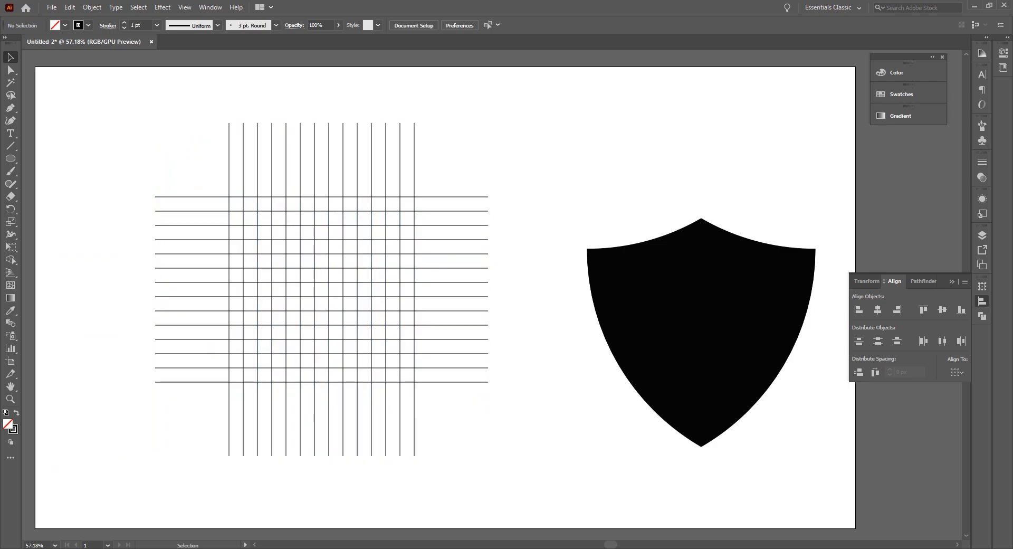
Set the shield's fill to None so that only its outline is kept
{"action": "left_click_drag", "start_coordinate": [577, 210], "coordinate": [783, 411]}
{"action": "left_click", "coordinate": [65, 26]}
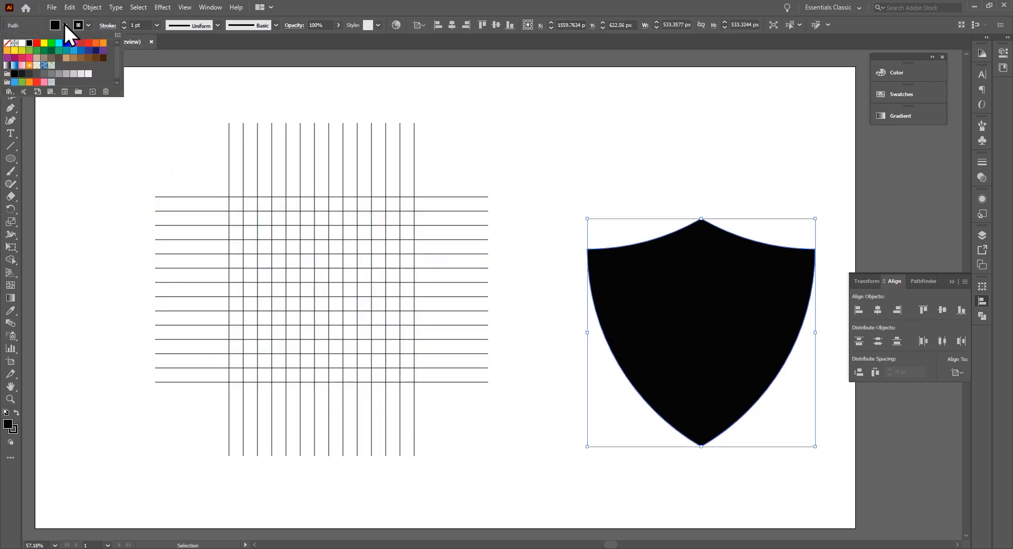
{"action": "left_click", "coordinate": [7, 43]}
Centre the shield outline on the line grid and scale it proportionally to about 433 px to match the crossed area
{"action": "left_click_drag", "start_coordinate": [653, 168], "coordinate": [733, 304]}
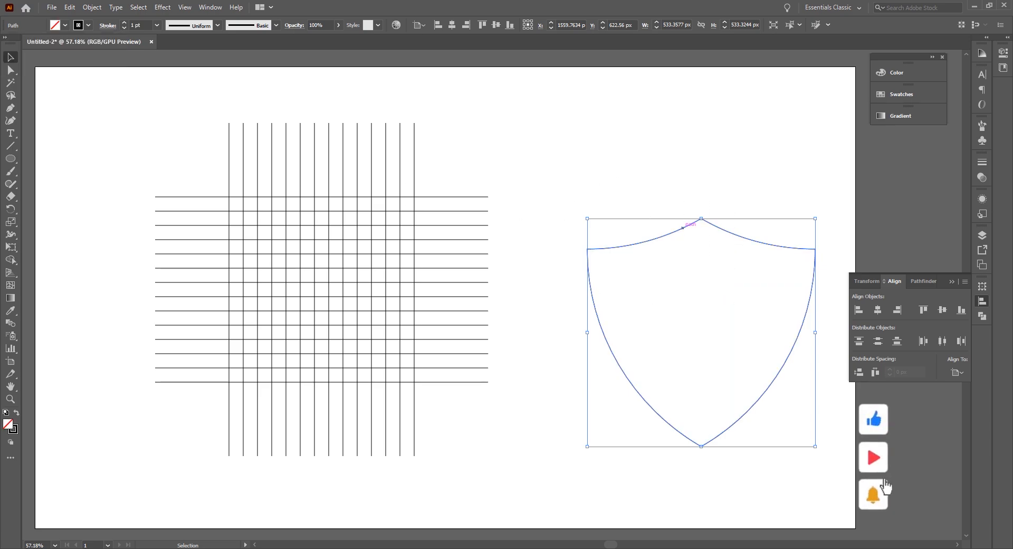
{"action": "left_click_drag", "start_coordinate": [682, 227], "coordinate": [318, 203]}
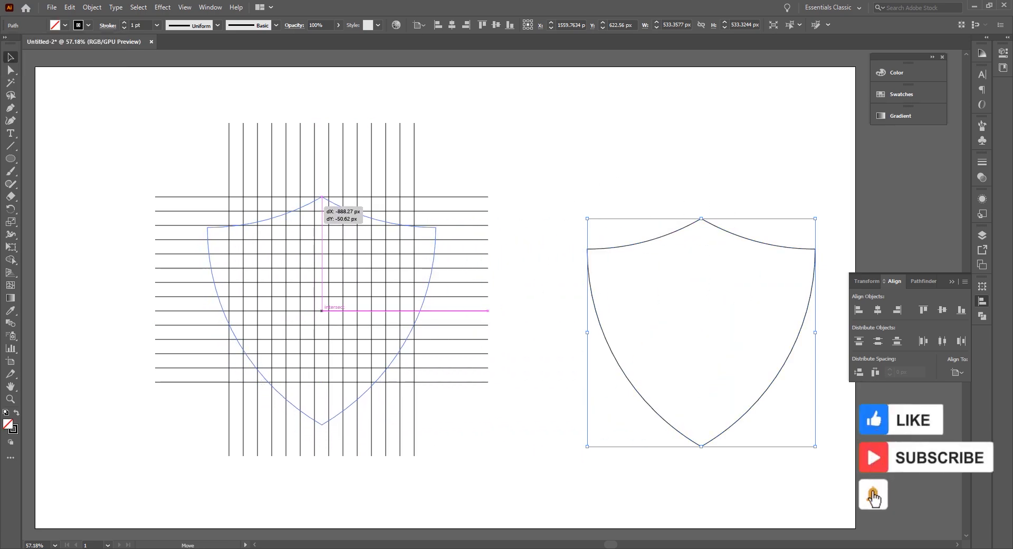
{"action": "left_click_drag", "start_coordinate": [321, 310], "coordinate": [321, 311]}
{"action": "left_click_drag", "start_coordinate": [322, 423], "coordinate": [321, 382]}
{"action": "key", "text": "ctrl+shift+a"}
Paste a copy of the shield in front and scale it from the centre to about 367 px, one grid cell inside
{"action": "scroll", "coordinate": [229, 274], "scroll_direction": "up", "scroll_amount": 1}
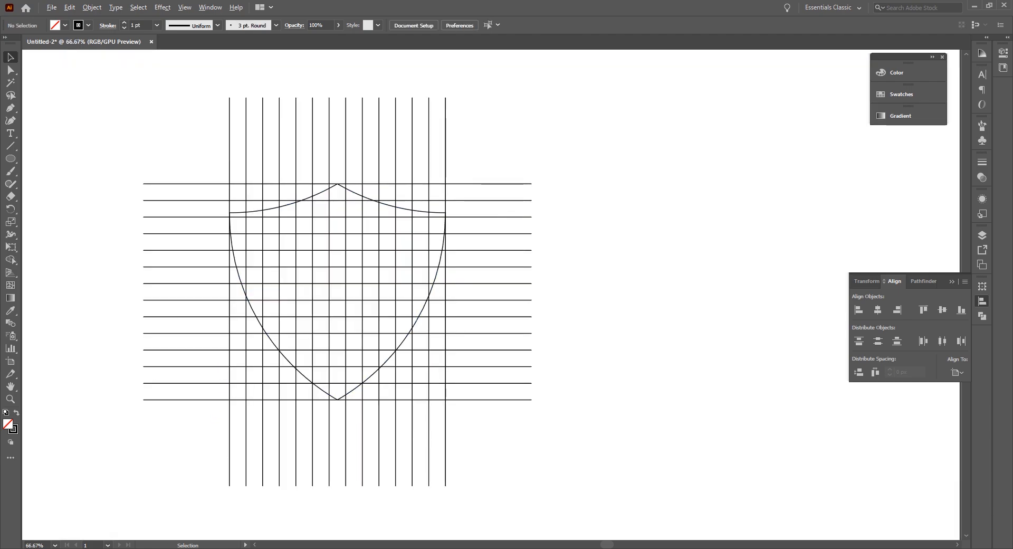
{"action": "key", "text": "space"}
{"action": "left_click_drag", "start_coordinate": [229, 274], "coordinate": [280, 279]}
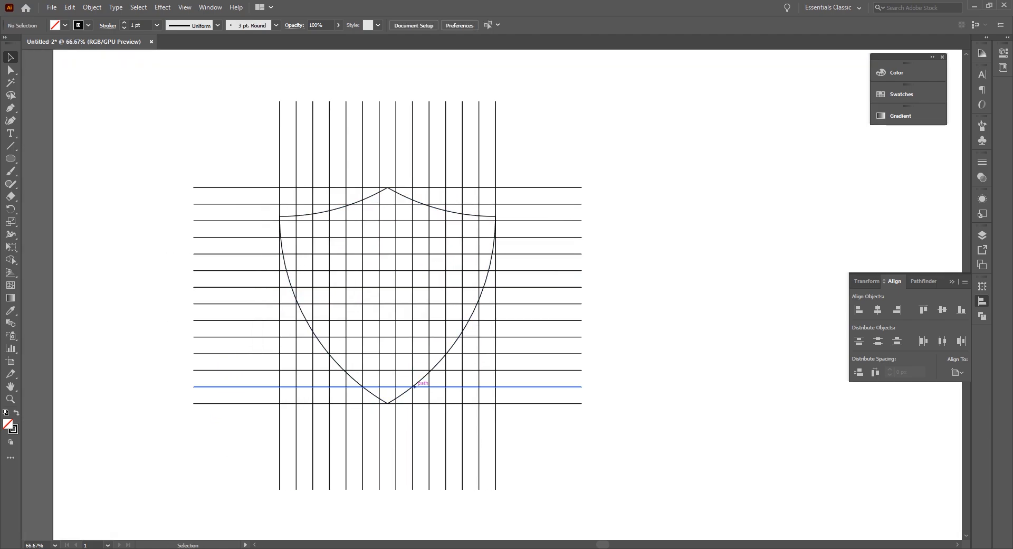
{"action": "left_click", "coordinate": [415, 387]}
{"action": "left_click", "coordinate": [68, 7]}
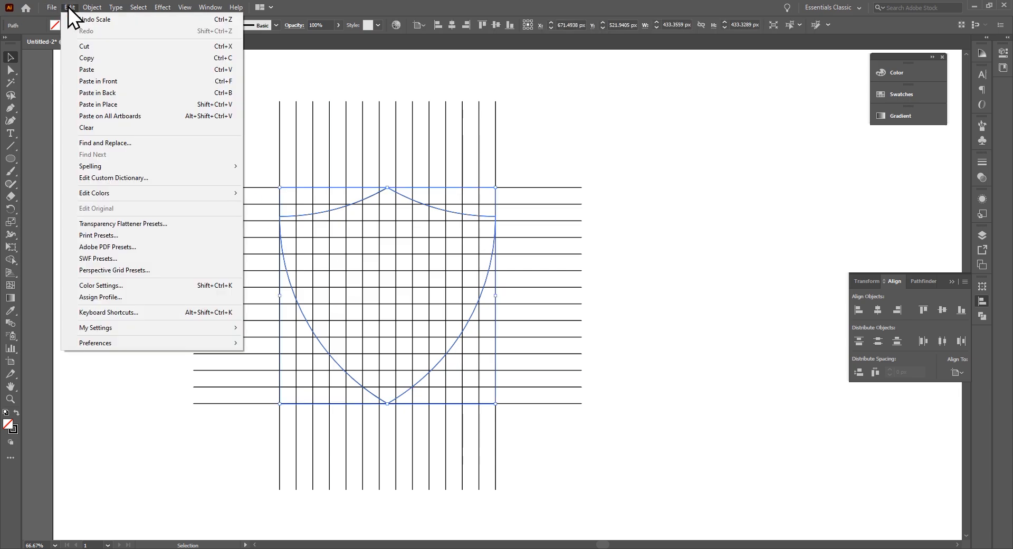
{"action": "left_click", "coordinate": [89, 59]}
{"action": "left_click", "coordinate": [91, 8]}
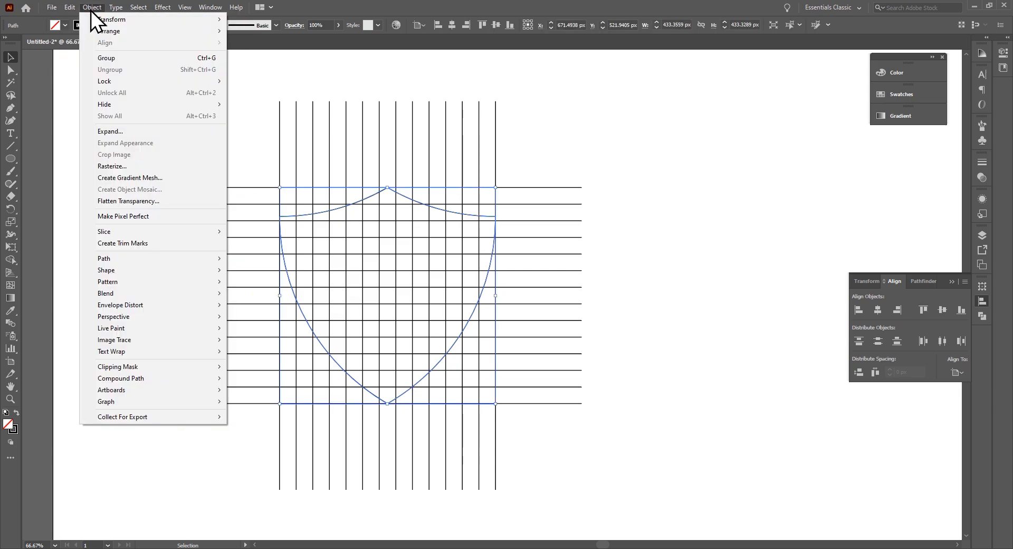
{"action": "left_click", "coordinate": [69, 8]}
{"action": "left_click", "coordinate": [100, 83]}
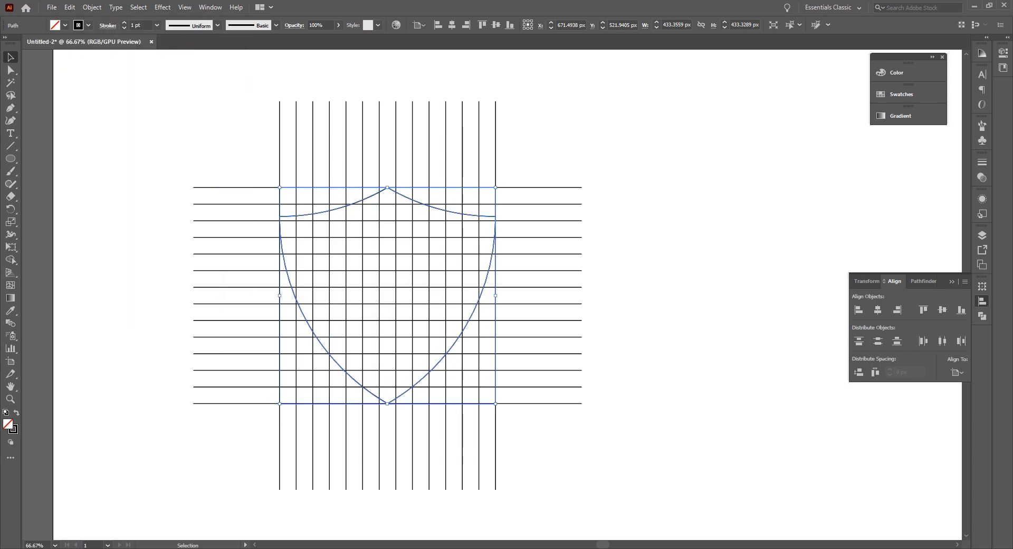
{"action": "mouse_move", "coordinate": [387, 403]}
{"action": "left_mouse_down"}
{"action": "mouse_move", "coordinate": [397, 399]}
{"action": "mouse_move", "coordinate": [388, 386]}
{"action": "left_mouse_up"}
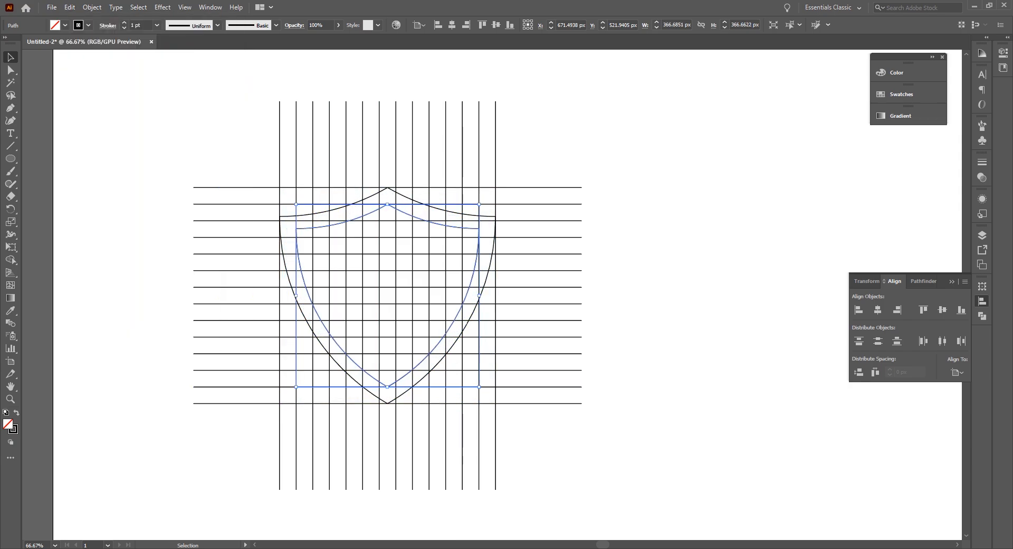
{"action": "key", "text": "ctrl+shift+a"}
Select the grid and both shields, and merge the outer shield's leftmost column into a black shape with Shape Builder
{"action": "left_click_drag", "start_coordinate": [115, 71], "coordinate": [619, 518]}
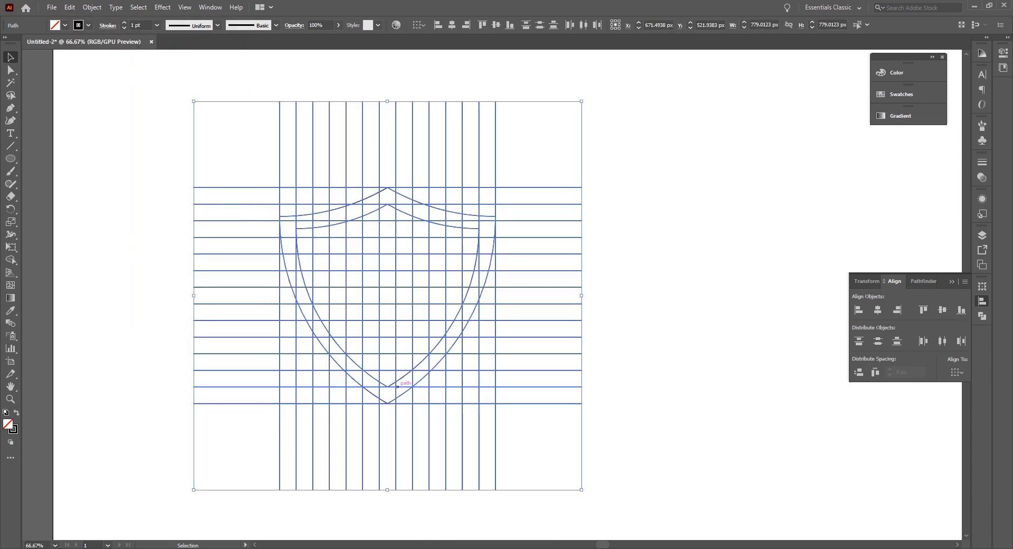
{"action": "left_click", "coordinate": [16, 413]}
{"action": "left_click", "coordinate": [16, 412]}
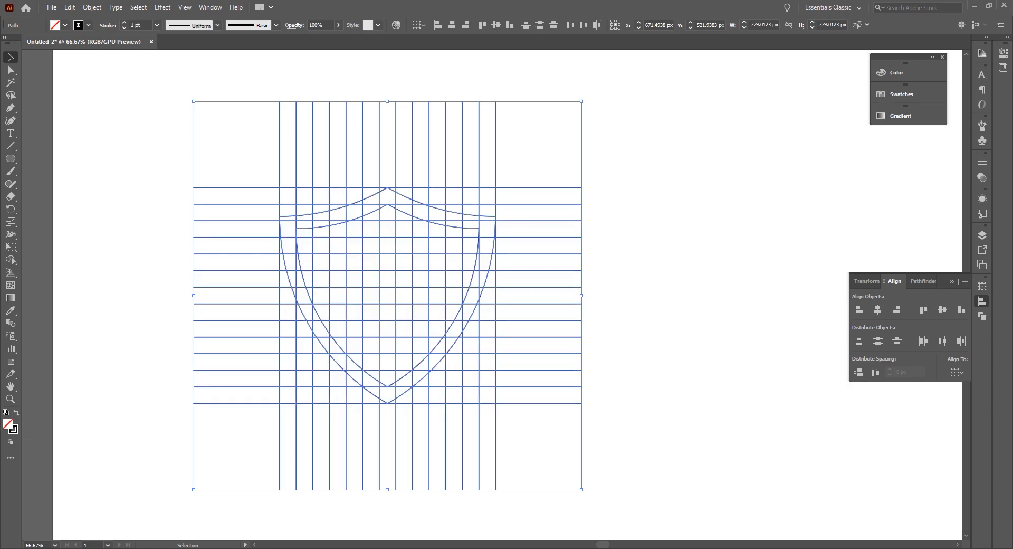
{"action": "left_click", "coordinate": [10, 259]}
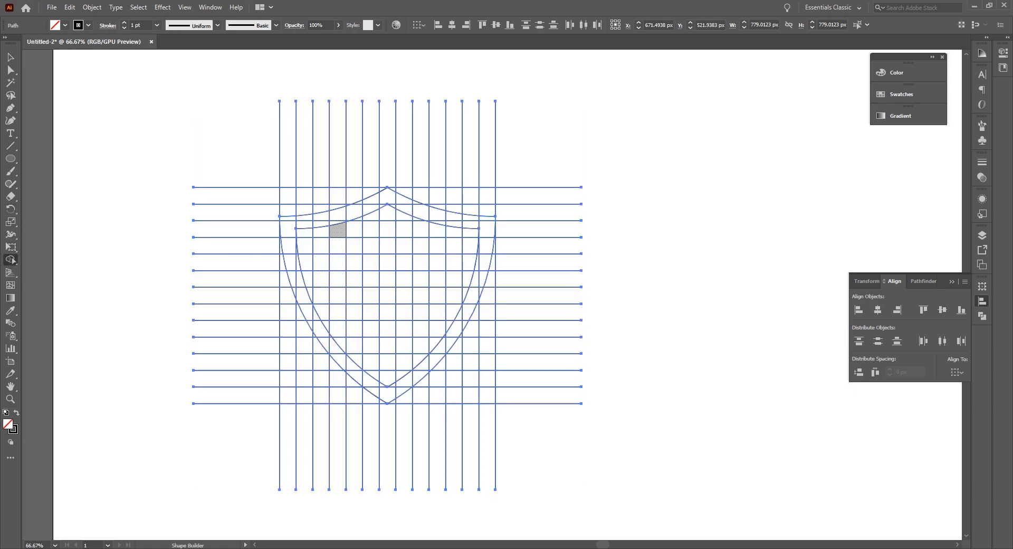
{"action": "scroll", "coordinate": [321, 254], "scroll_direction": "up", "scroll_amount": 3}
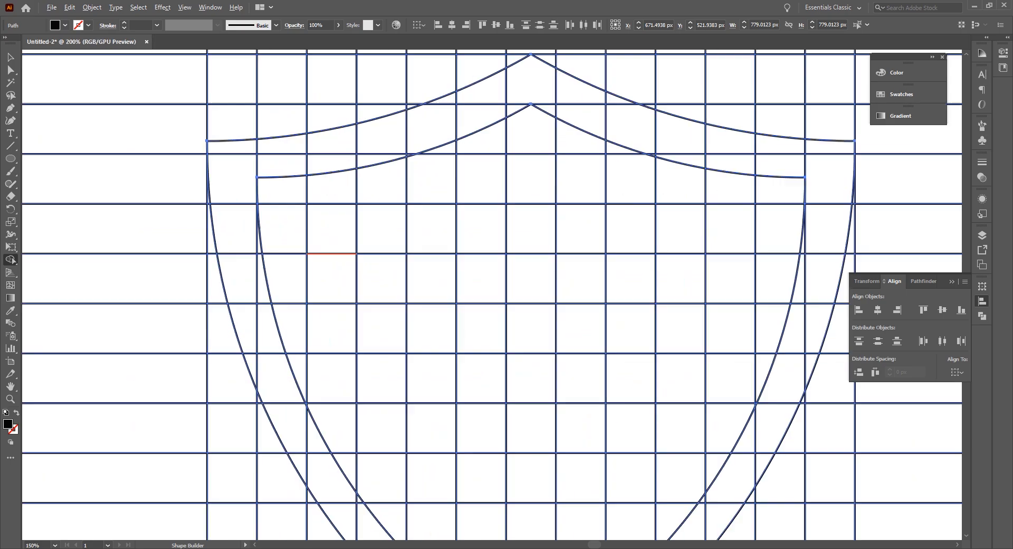
{"action": "left_click_drag", "start_coordinate": [254, 191], "coordinate": [248, 337]}
Merge the upper border band and two more alternating columns into the black shape, forming a three-legged letter M
{"action": "key", "text": "space"}
{"action": "left_click_drag", "start_coordinate": [401, 234], "coordinate": [335, 223]}
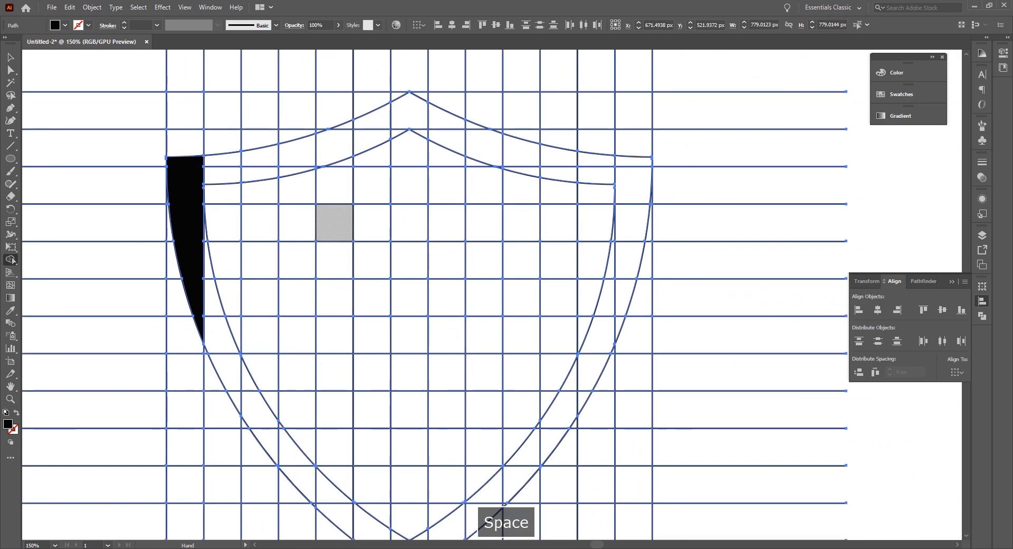
{"action": "mouse_move", "coordinate": [185, 174]}
{"action": "left_mouse_down"}
{"action": "mouse_move", "coordinate": [264, 161]}
{"action": "mouse_move", "coordinate": [264, 453]}
{"action": "left_mouse_up"}
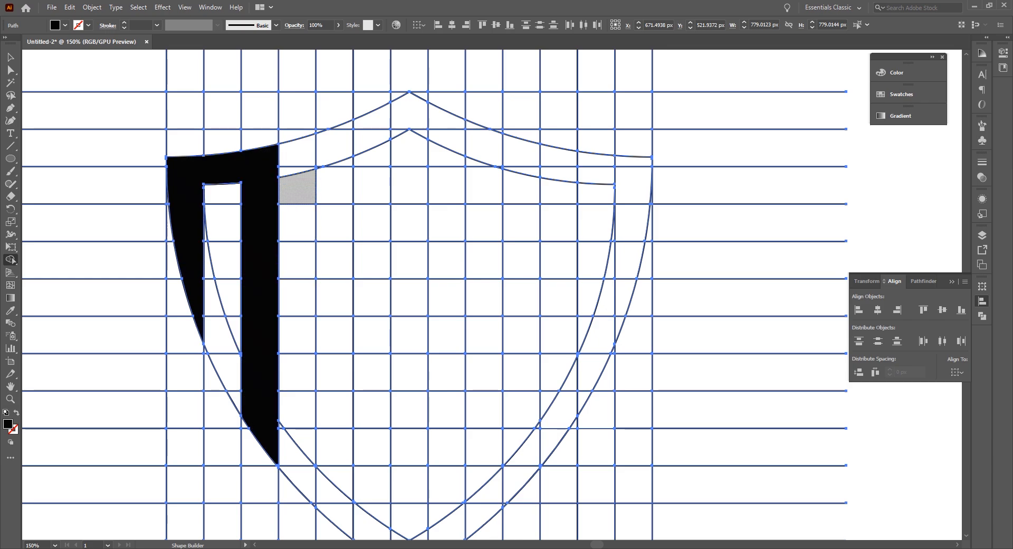
{"action": "mouse_move", "coordinate": [264, 164]}
{"action": "left_mouse_down"}
{"action": "mouse_move", "coordinate": [297, 153]}
{"action": "mouse_move", "coordinate": [301, 170]}
{"action": "mouse_move", "coordinate": [345, 126]}
{"action": "mouse_move", "coordinate": [334, 205]}
{"action": "mouse_move", "coordinate": [334, 499]}
{"action": "left_mouse_up"}
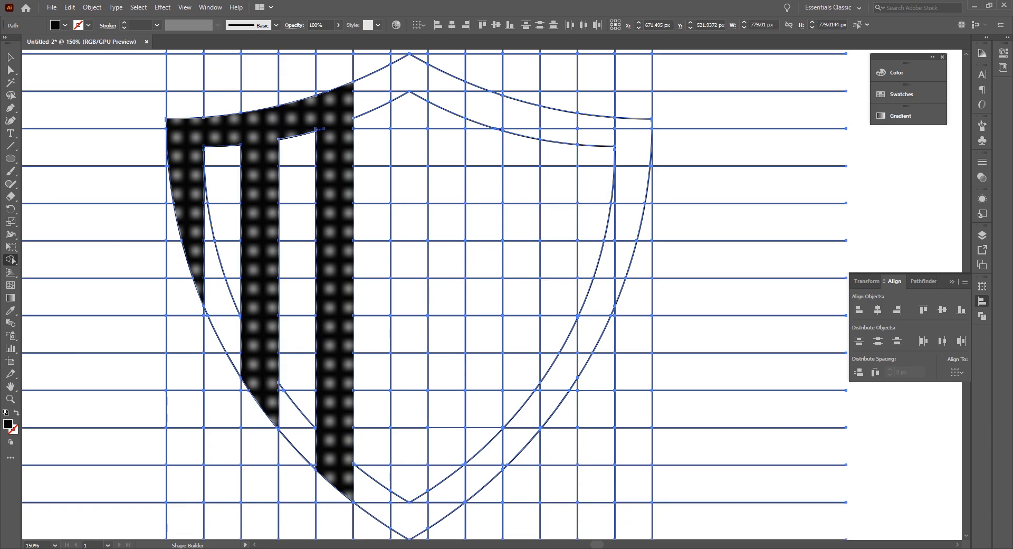
Merge the column of cells under the shield's peak into a black stem six grid rows deep
{"action": "key", "text": "ctrl+minus"}
{"action": "key", "text": "ctrl+plus"}
{"action": "left_click_drag", "start_coordinate": [426, 401], "coordinate": [412, 295]}
{"action": "key", "text": "ctrl+minus"}
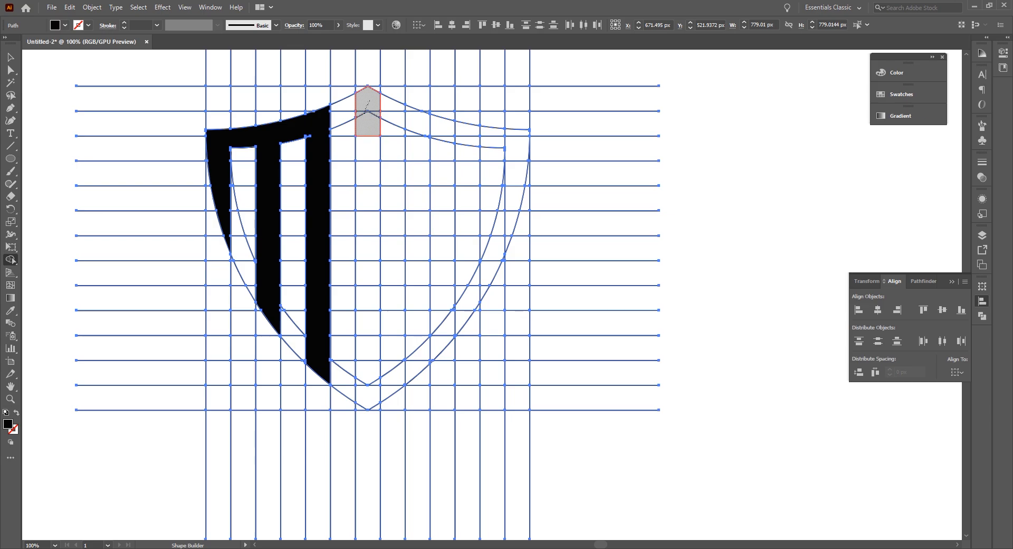
{"action": "left_click", "coordinate": [368, 113]}
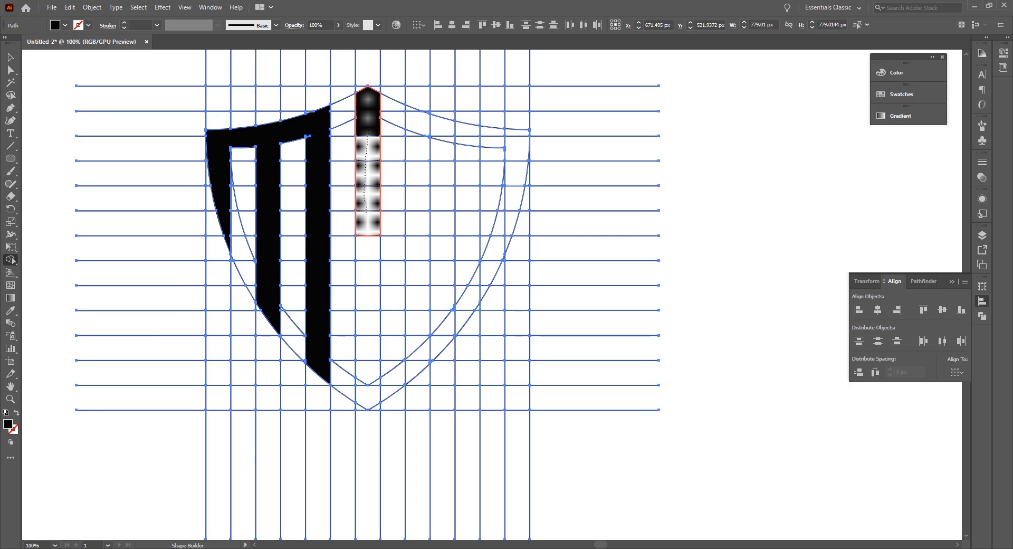
{"action": "left_click_drag", "start_coordinate": [367, 222], "coordinate": [367, 224]}
Extend the central stem into a black letter S with a hooked upper arm, a middle bar and a lower hook following the shield border
{"action": "left_click_drag", "start_coordinate": [371, 110], "coordinate": [419, 120]}
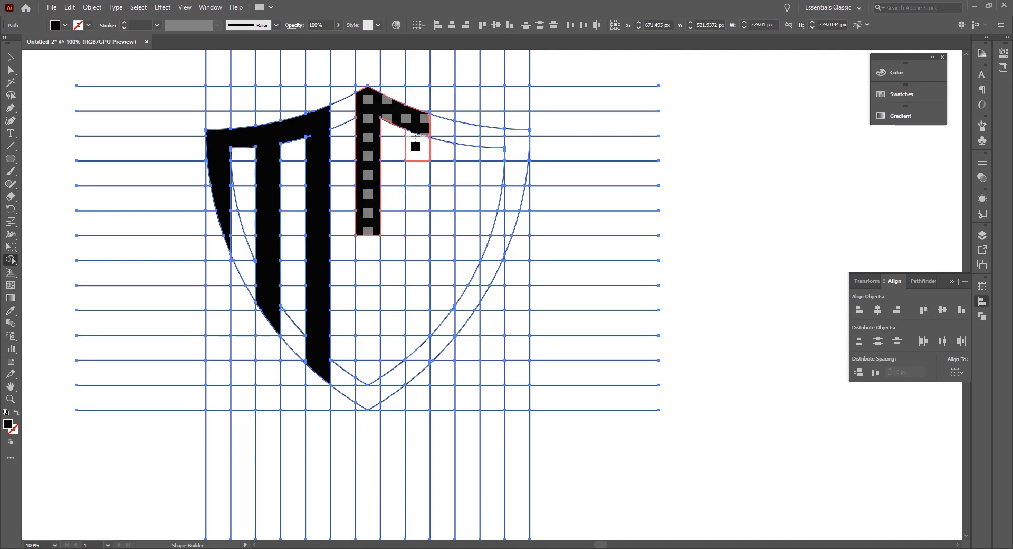
{"action": "left_click_drag", "start_coordinate": [417, 148], "coordinate": [418, 148]}
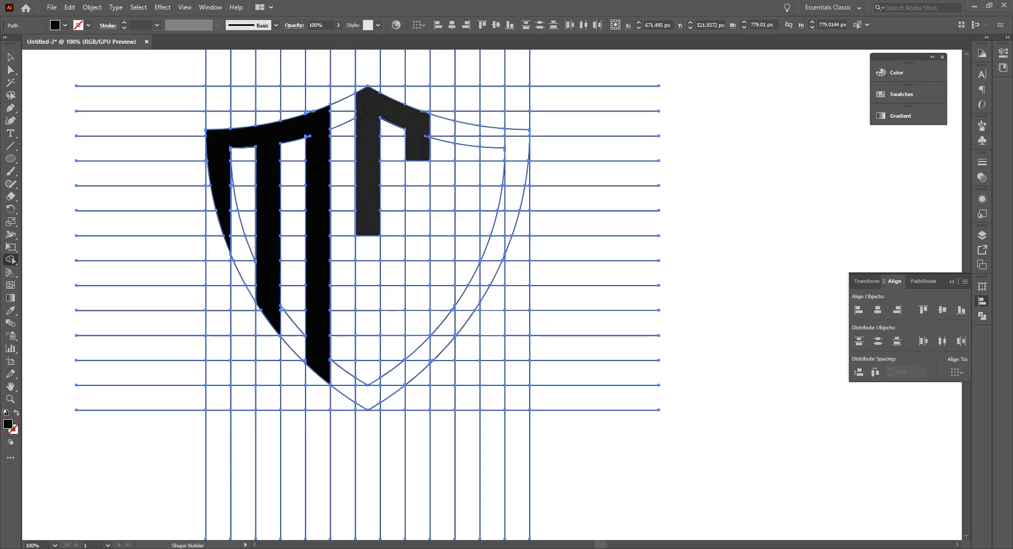
{"action": "left_click_drag", "start_coordinate": [416, 223], "coordinate": [417, 273]}
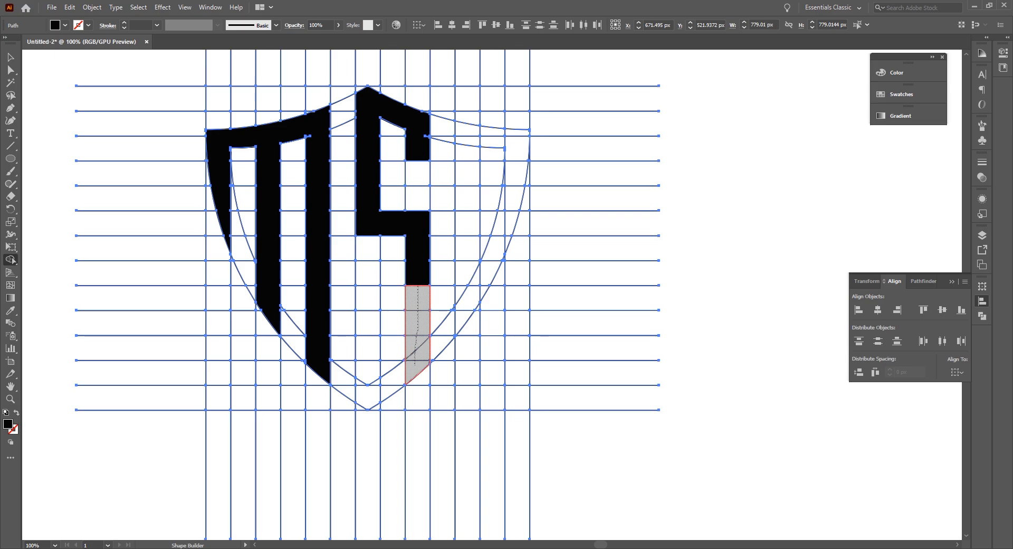
{"action": "left_click_drag", "start_coordinate": [417, 327], "coordinate": [380, 387]}
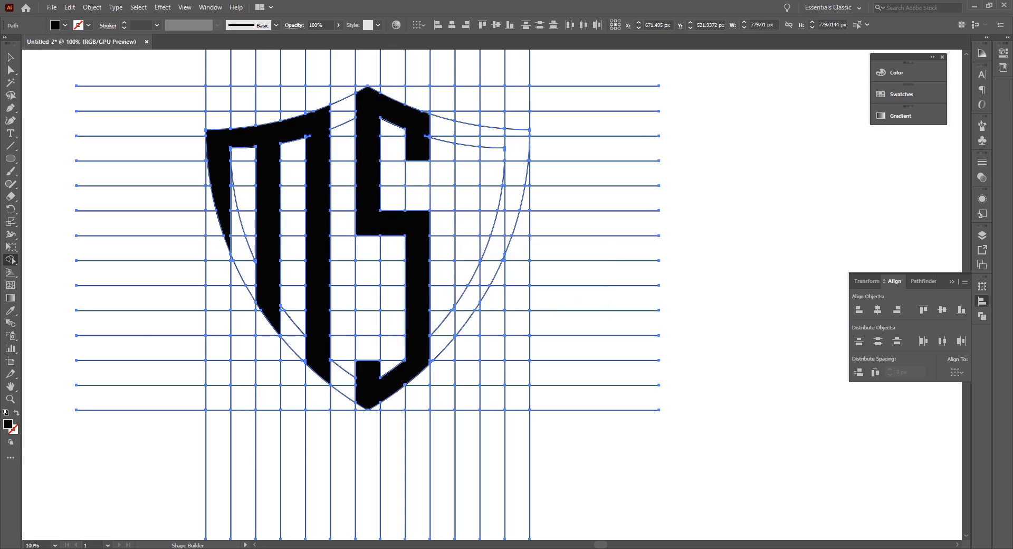
Extend the S's upper arm down by one grid cell and its lower hook up by four cells
{"action": "left_click", "coordinate": [418, 172]}
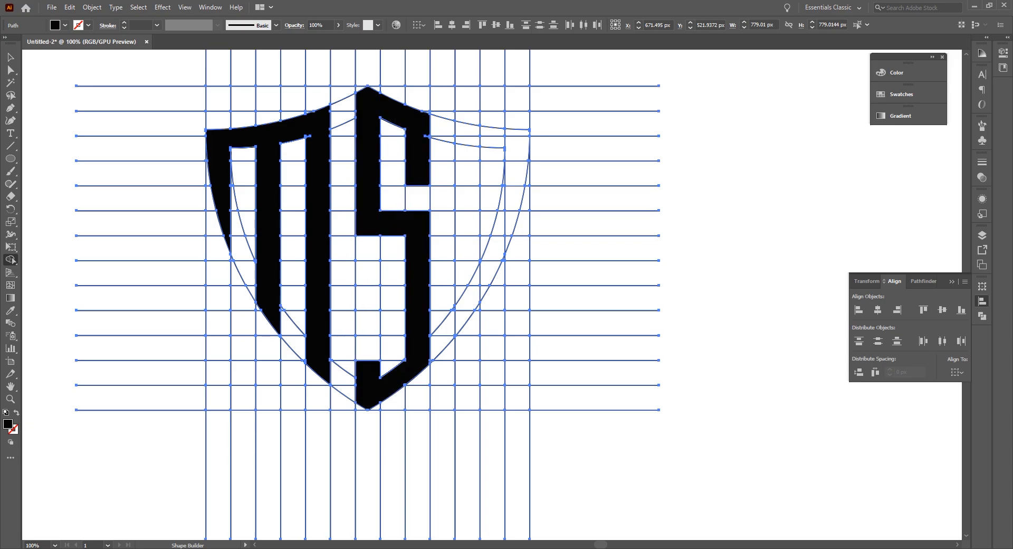
{"action": "left_click_drag", "start_coordinate": [367, 272], "coordinate": [368, 346]}
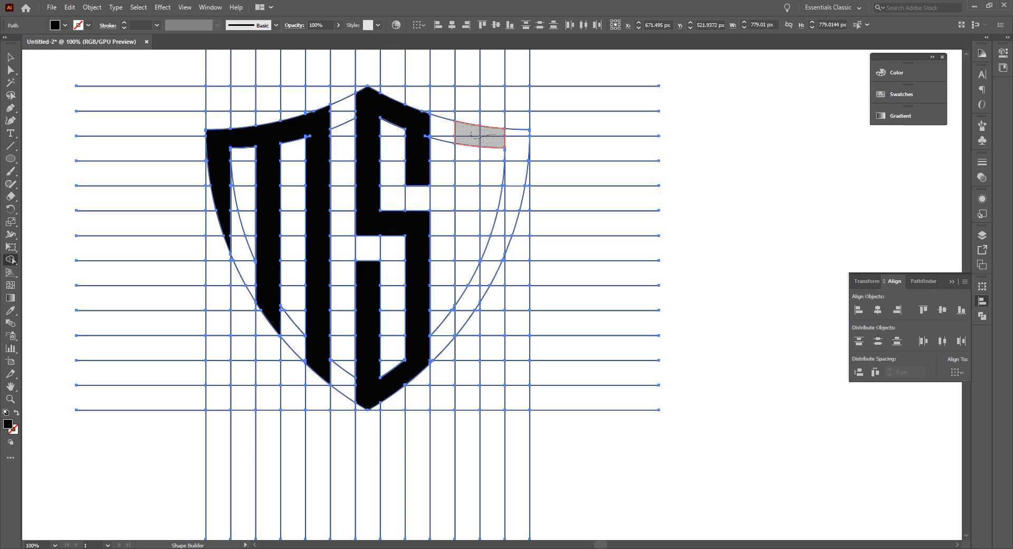
Merge the cells of the border band around the shield's upper-right corner into a black shape forming the top of a letter C
{"action": "left_click_drag", "start_coordinate": [516, 147], "coordinate": [516, 156]}
{"action": "scroll", "coordinate": [516, 156], "scroll_direction": "up", "scroll_amount": 2}
{"action": "scroll", "coordinate": [496, 204], "scroll_direction": "up", "scroll_amount": 2}
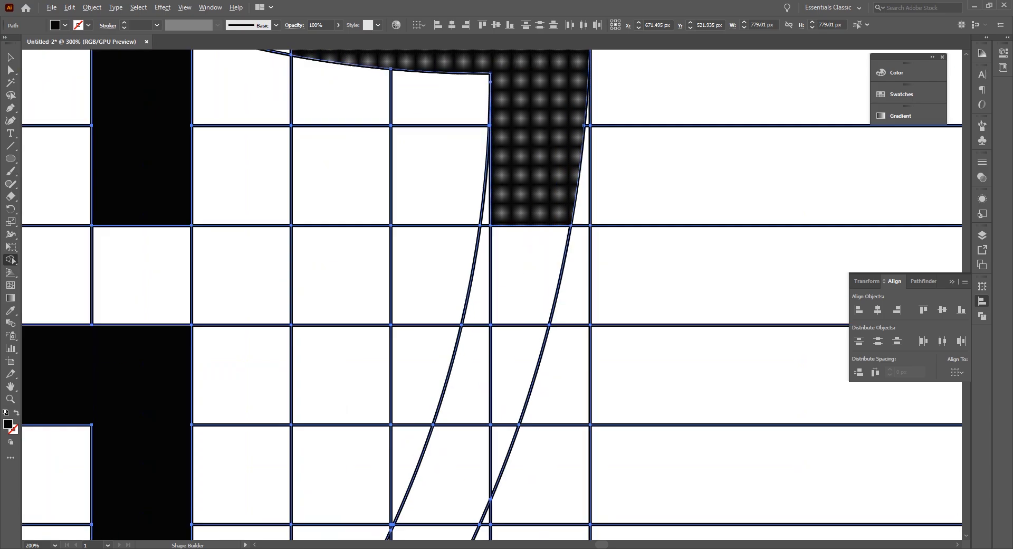
{"action": "scroll", "coordinate": [498, 206], "scroll_direction": "up", "scroll_amount": 2}
{"action": "mouse_move", "coordinate": [498, 206]}
{"action": "left_mouse_down"}
{"action": "mouse_move", "coordinate": [474, 219]}
{"action": "mouse_move", "coordinate": [490, 220]}
{"action": "left_mouse_up"}
{"action": "scroll", "coordinate": [489, 220], "scroll_direction": "down", "scroll_amount": 3}
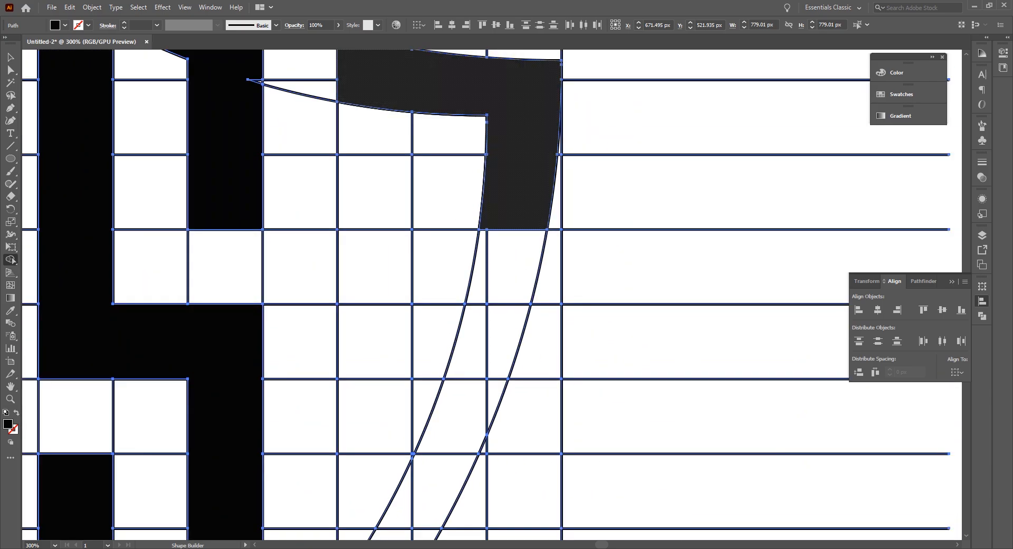
{"action": "mouse_move", "coordinate": [374, 95]}
{"action": "left_mouse_down"}
{"action": "mouse_move", "coordinate": [376, 338]}
{"action": "mouse_move", "coordinate": [359, 200]}
{"action": "mouse_move", "coordinate": [493, 201]}
{"action": "left_mouse_up"}
Undo the last merge and extend the C's straight stem down to the shield's outer edge
{"action": "key", "text": "space"}
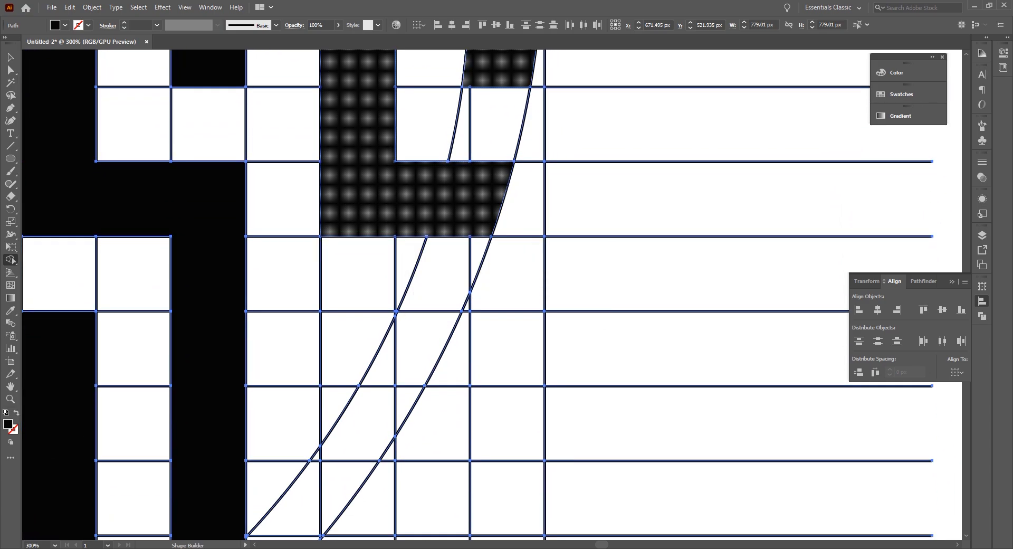
{"action": "key", "text": "ctrl+z"}
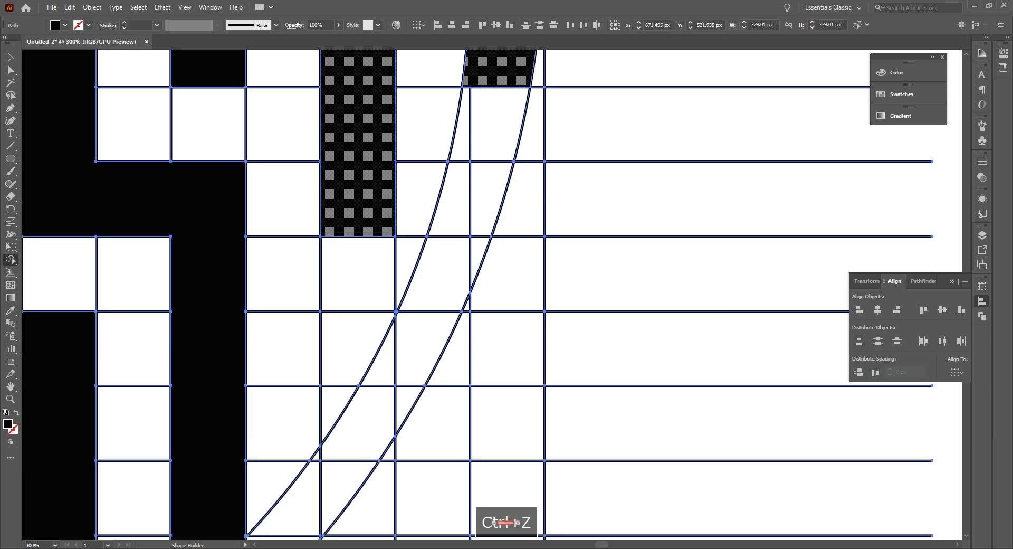
{"action": "mouse_move", "coordinate": [357, 201]}
{"action": "left_mouse_down"}
{"action": "mouse_move", "coordinate": [364, 449]}
{"action": "mouse_move", "coordinate": [348, 396]}
{"action": "left_mouse_up"}
{"action": "scroll", "coordinate": [344, 374], "scroll_direction": "down", "scroll_amount": 3}
{"action": "scroll", "coordinate": [349, 396], "scroll_direction": "up", "scroll_amount": 1}
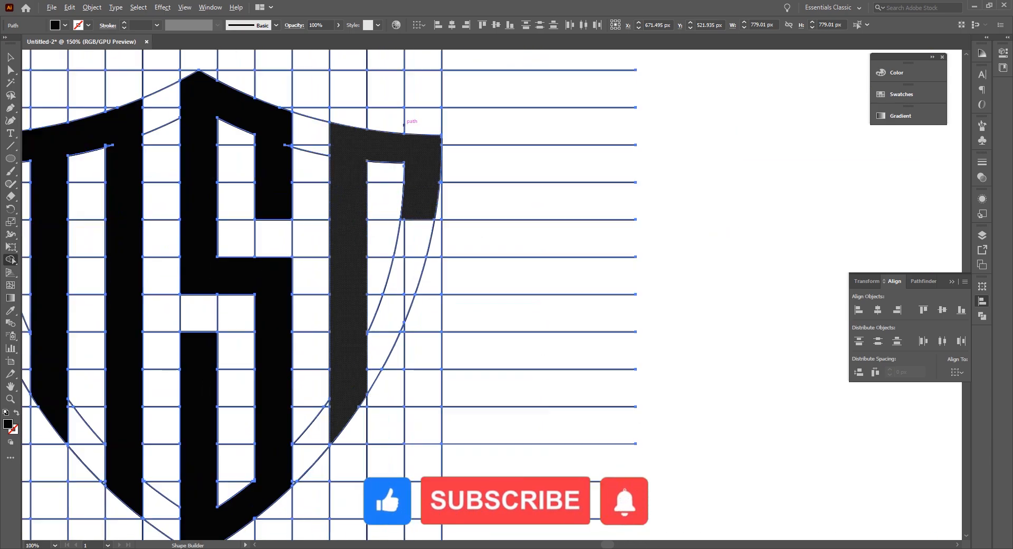
Lengthen the C's upper tip by one grid row and merge the lower border band into its stem, leaving a one-row gap between the tips
{"action": "scroll", "coordinate": [354, 392], "scroll_direction": "up", "scroll_amount": 2}
{"action": "scroll", "coordinate": [357, 394], "scroll_direction": "down", "scroll_amount": 4}
{"action": "scroll", "coordinate": [345, 398], "scroll_direction": "up", "scroll_amount": 3}
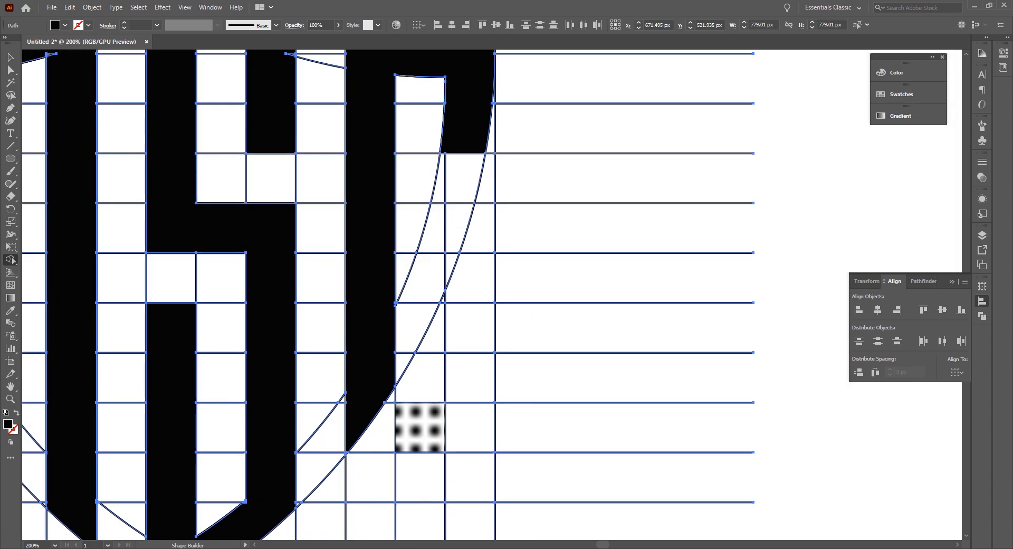
{"action": "left_click_drag", "start_coordinate": [438, 179], "coordinate": [464, 178]}
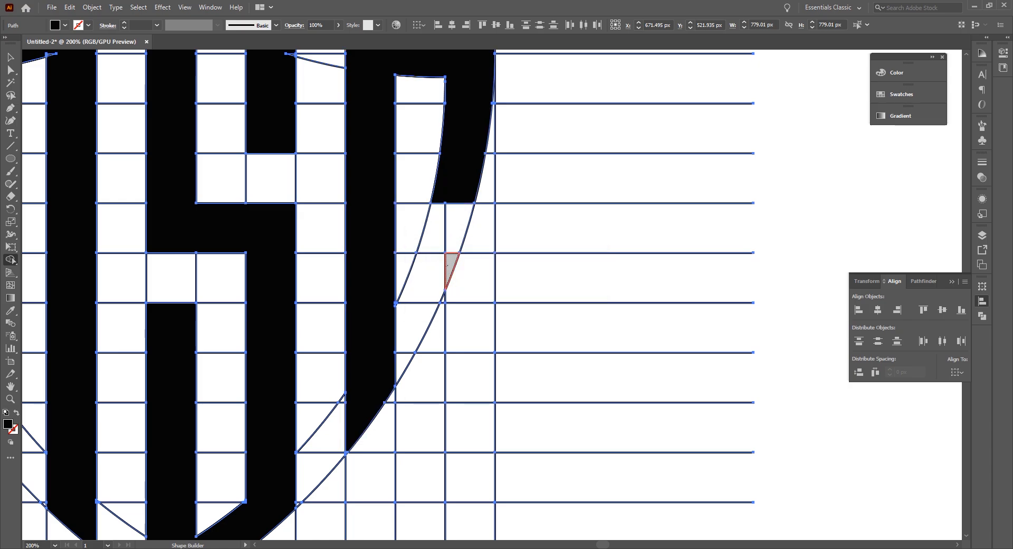
{"action": "mouse_move", "coordinate": [451, 266]}
{"action": "left_mouse_down"}
{"action": "mouse_move", "coordinate": [427, 299]}
{"action": "mouse_move", "coordinate": [404, 369]}
{"action": "left_mouse_up"}
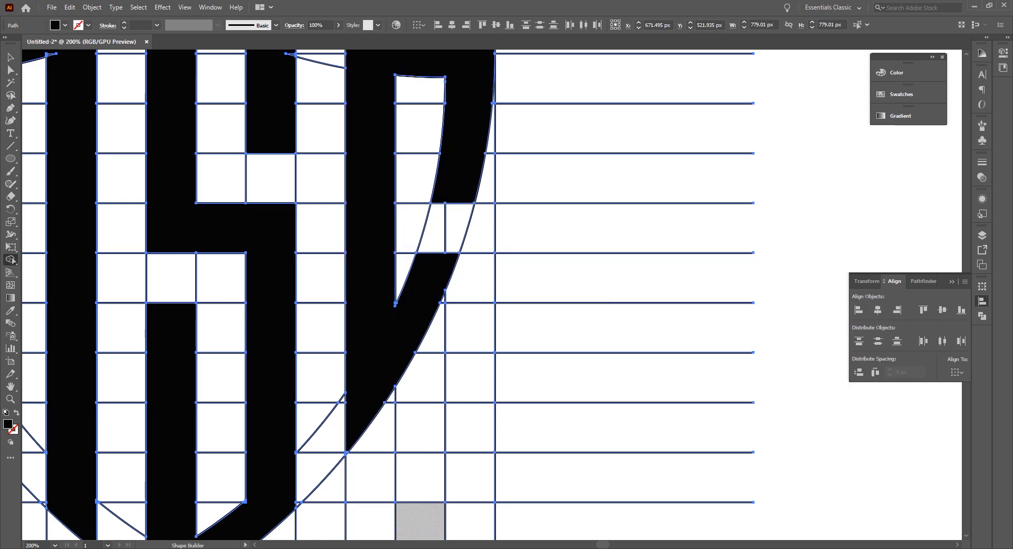
{"action": "scroll", "coordinate": [439, 412], "scroll_direction": "down", "scroll_amount": 3}
{"action": "key", "text": "space"}
{"action": "left_click_drag", "start_coordinate": [436, 414], "coordinate": [445, 315]}
{"action": "left_click", "coordinate": [11, 58]}
{"action": "left_click", "coordinate": [105, 116]}
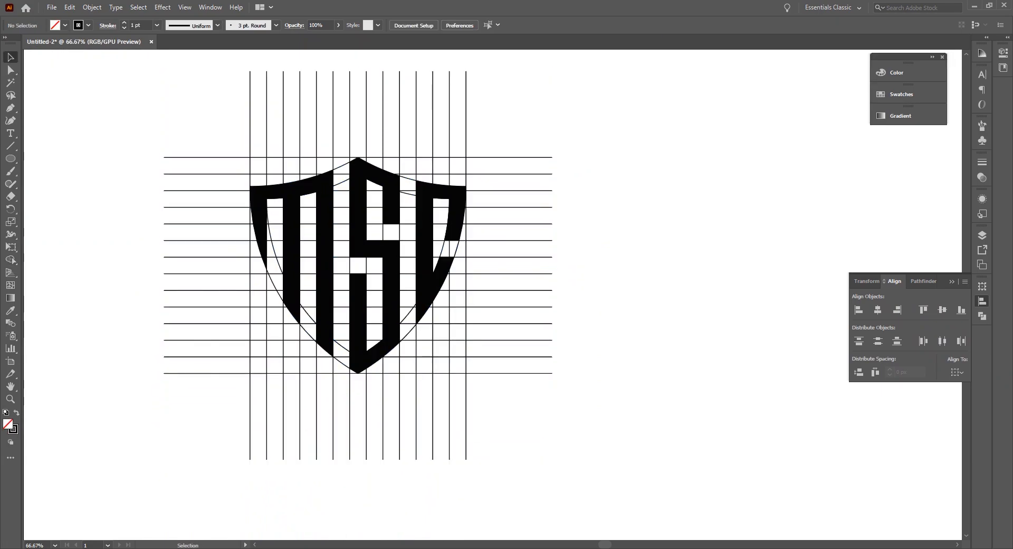
Reselect the grid and letter shapes, and merge the leftover slivers into the M with Shape Builder
{"action": "scroll", "coordinate": [440, 245], "scroll_direction": "up", "scroll_amount": 3}
{"action": "scroll", "coordinate": [440, 245], "scroll_direction": "down", "scroll_amount": 3}
{"action": "left_click", "coordinate": [320, 193]}
{"action": "scroll", "coordinate": [317, 193], "scroll_direction": "up", "scroll_amount": 2}
{"action": "scroll", "coordinate": [494, 233], "scroll_direction": "down", "scroll_amount": 3}
{"action": "mouse_move", "coordinate": [340, 127]}
{"action": "left_mouse_down"}
{"action": "mouse_move", "coordinate": [429, 261]}
{"action": "mouse_move", "coordinate": [469, 253]}
{"action": "left_mouse_up"}
{"action": "key", "text": "shift+m"}
{"action": "scroll", "coordinate": [448, 203], "scroll_direction": "up", "scroll_amount": 10}
{"action": "scroll", "coordinate": [444, 256], "scroll_direction": "down", "scroll_amount": 6}
{"action": "scroll", "coordinate": [224, 357], "scroll_direction": "up", "scroll_amount": 1}
{"action": "key", "text": "space"}
{"action": "left_click_drag", "start_coordinate": [475, 475], "coordinate": [310, 79]}
{"action": "left_click_drag", "start_coordinate": [506, 438], "coordinate": [446, 241]}
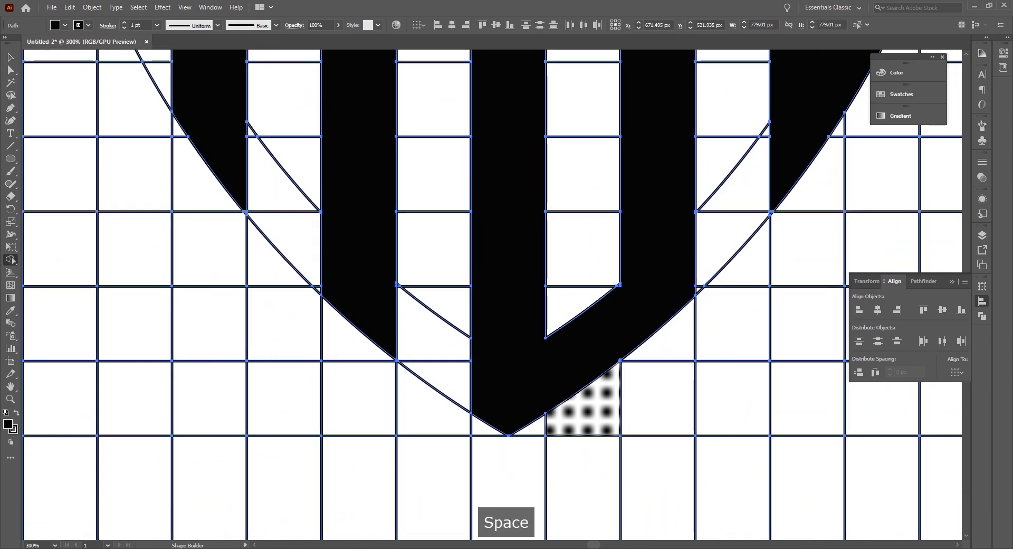
{"action": "scroll", "coordinate": [631, 285], "scroll_direction": "up", "scroll_amount": 7}
{"action": "scroll", "coordinate": [485, 320], "scroll_direction": "down", "scroll_amount": 8}
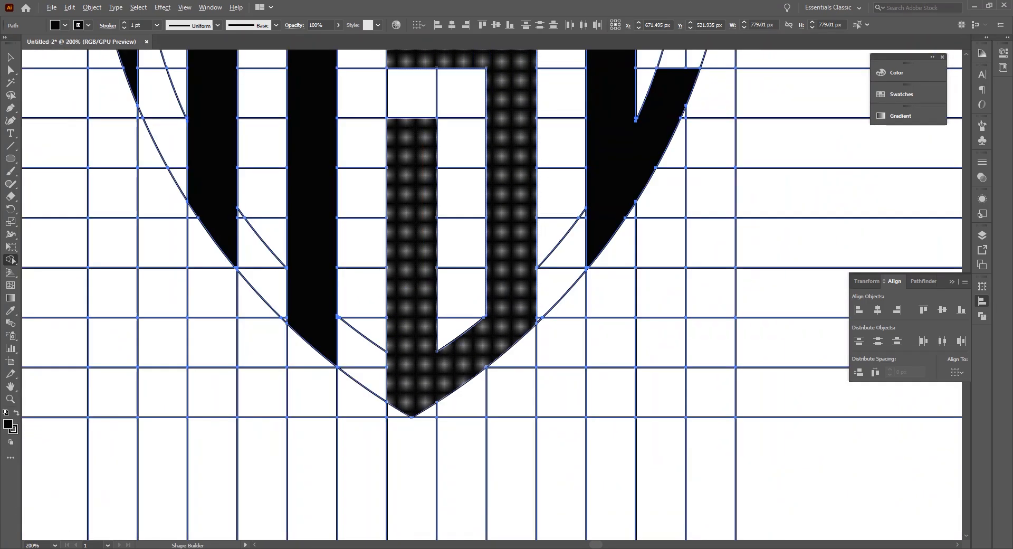
{"action": "scroll", "coordinate": [615, 219], "scroll_direction": "up", "scroll_amount": 8}
{"action": "left_click_drag", "start_coordinate": [444, 431], "coordinate": [454, 398]}
{"action": "scroll", "coordinate": [453, 400], "scroll_direction": "down", "scroll_amount": 9}
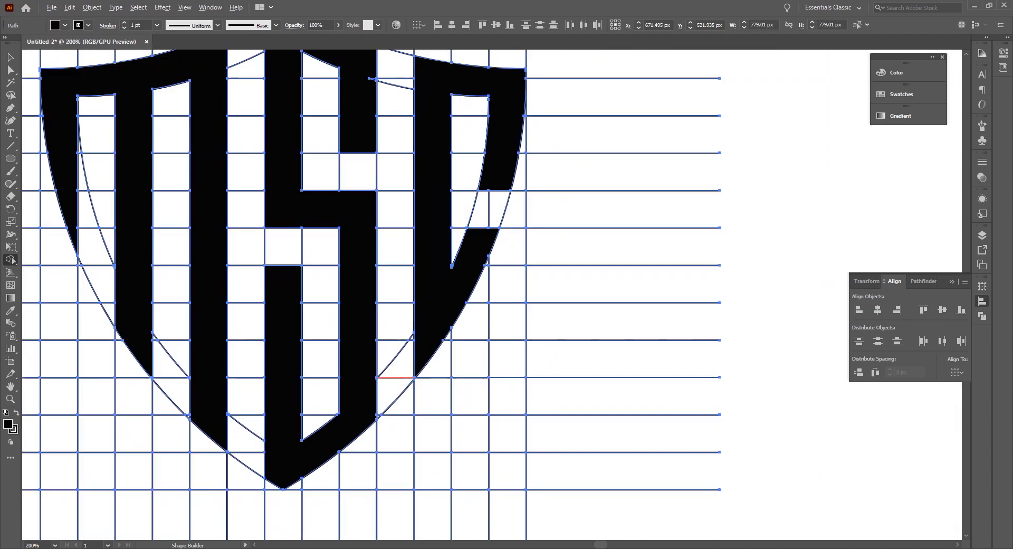
Merge the leftover sliver at the S's upper arm into the letter and inspect the tips of the C and M for gaps
{"action": "scroll", "coordinate": [357, 438], "scroll_direction": "up", "scroll_amount": 5}
{"action": "scroll", "coordinate": [380, 422], "scroll_direction": "down", "scroll_amount": 5}
{"action": "scroll", "coordinate": [293, 454], "scroll_direction": "up", "scroll_amount": 5}
{"action": "scroll", "coordinate": [288, 449], "scroll_direction": "down", "scroll_amount": 5}
{"action": "scroll", "coordinate": [216, 383], "scroll_direction": "up", "scroll_amount": 4}
{"action": "scroll", "coordinate": [237, 385], "scroll_direction": "down", "scroll_amount": 5}
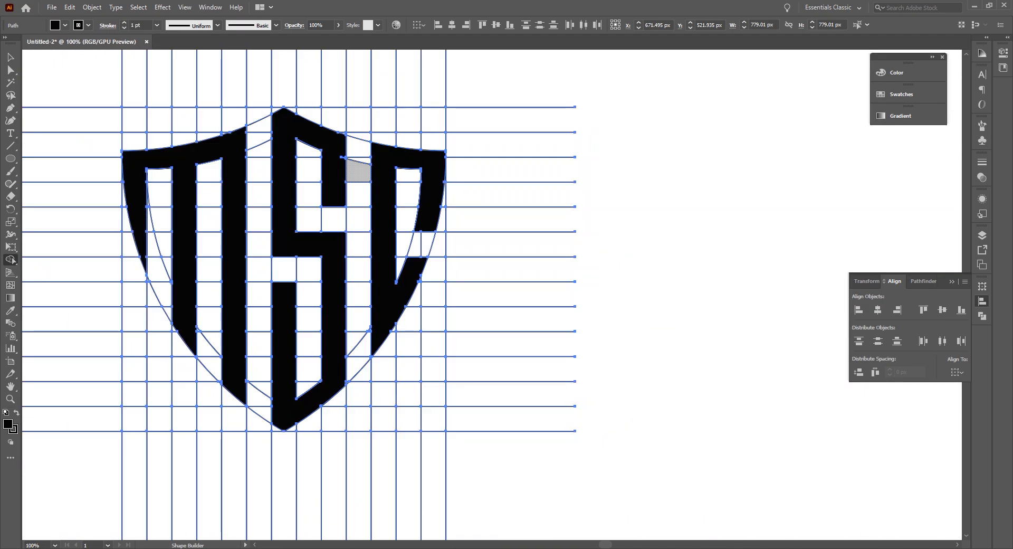
{"action": "scroll", "coordinate": [361, 163], "scroll_direction": "up", "scroll_amount": 5}
{"action": "scroll", "coordinate": [353, 206], "scroll_direction": "down", "scroll_amount": 5}
{"action": "scroll", "coordinate": [301, 158], "scroll_direction": "up", "scroll_amount": 5}
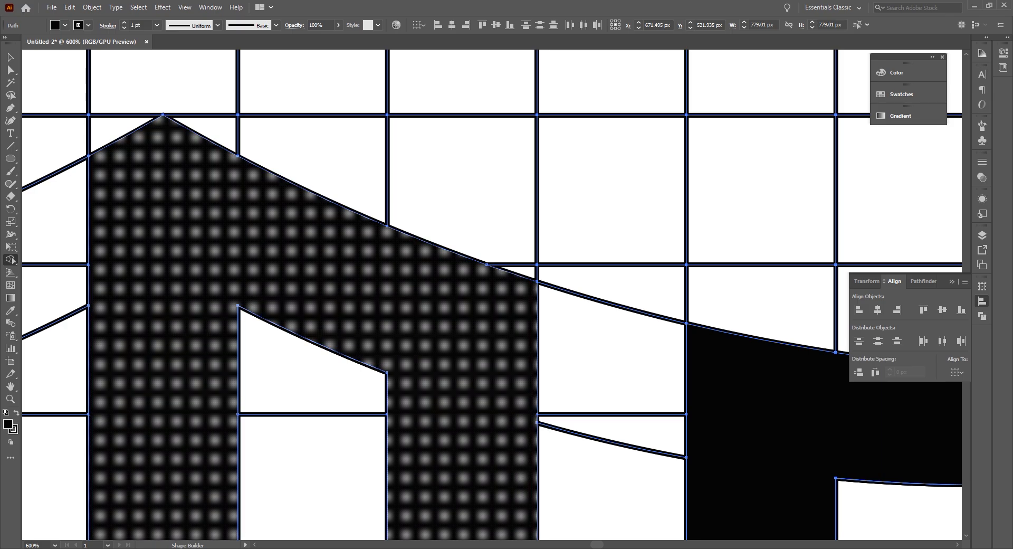
{"action": "scroll", "coordinate": [506, 295], "scroll_direction": "down", "scroll_amount": 5}
{"action": "scroll", "coordinate": [514, 393], "scroll_direction": "up", "scroll_amount": 4}
{"action": "scroll", "coordinate": [499, 324], "scroll_direction": "up", "scroll_amount": 4}
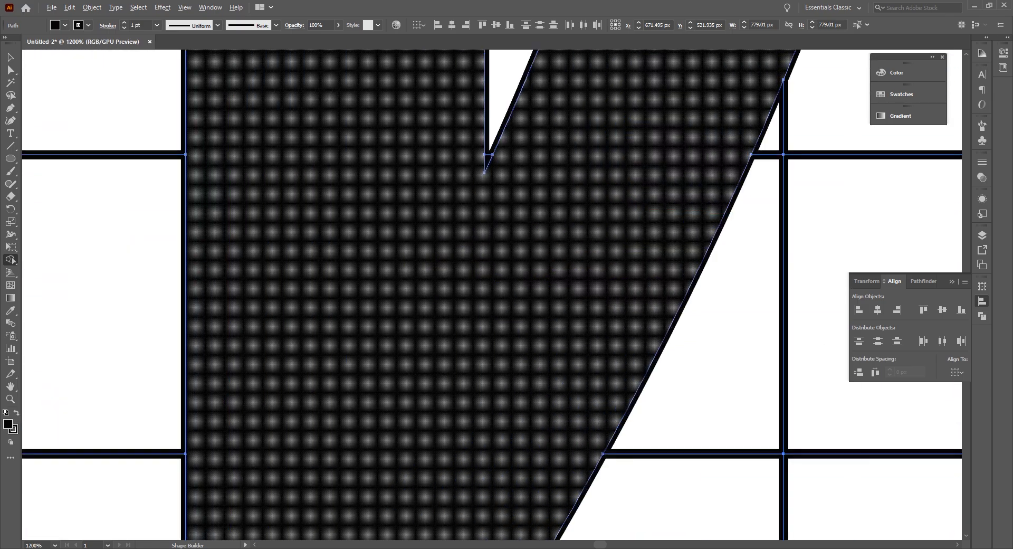
{"action": "scroll", "coordinate": [507, 295], "scroll_direction": "down", "scroll_amount": 6}
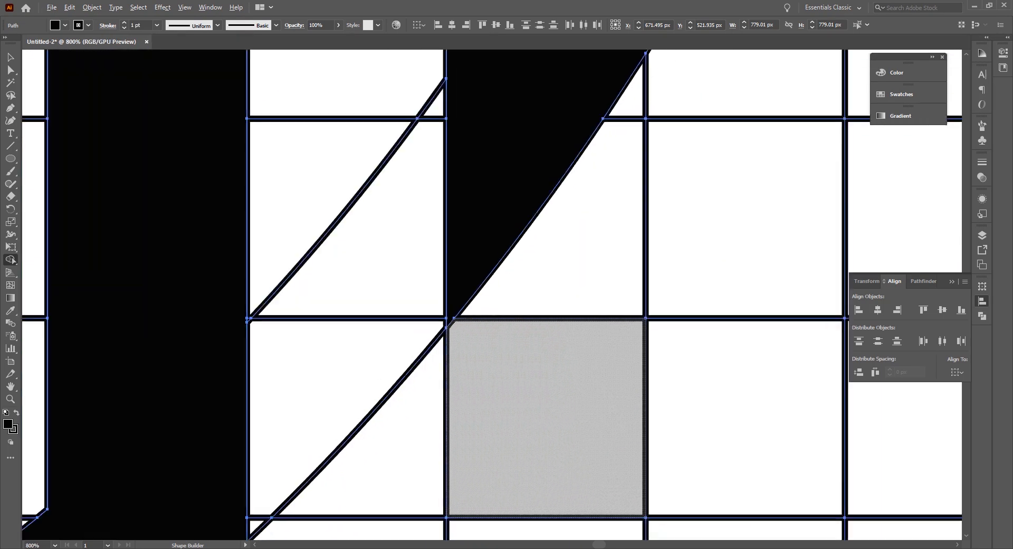
{"action": "scroll", "coordinate": [506, 296], "scroll_direction": "up", "scroll_amount": 5}
{"action": "scroll", "coordinate": [478, 420], "scroll_direction": "up", "scroll_amount": 3}
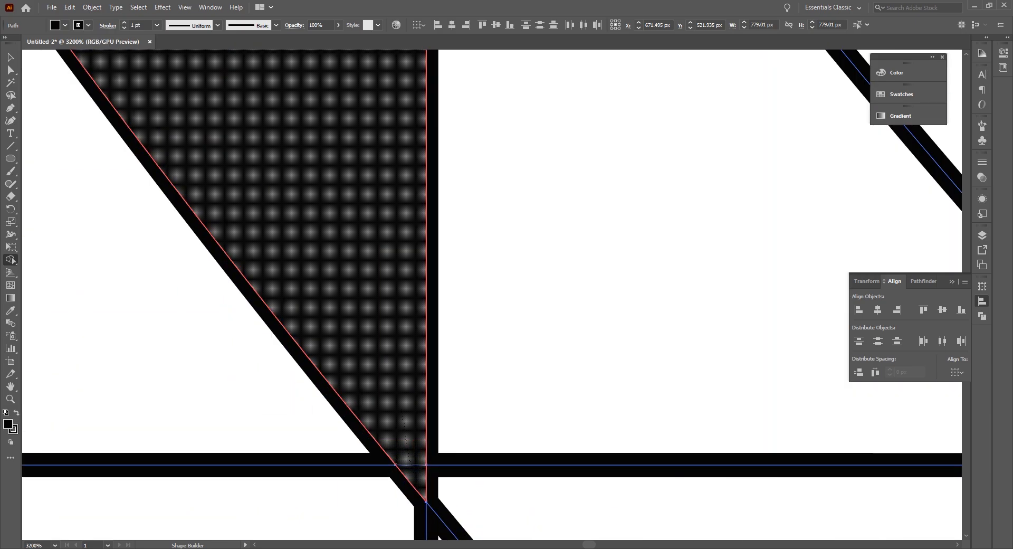
{"action": "scroll", "coordinate": [478, 419], "scroll_direction": "down", "scroll_amount": 6}
{"action": "scroll", "coordinate": [477, 419], "scroll_direction": "up", "scroll_amount": 6}
{"action": "scroll", "coordinate": [270, 279], "scroll_direction": "down", "scroll_amount": 10}
{"action": "scroll", "coordinate": [342, 261], "scroll_direction": "up", "scroll_amount": 2}
{"action": "left_click_drag", "start_coordinate": [342, 261], "coordinate": [341, 247]}
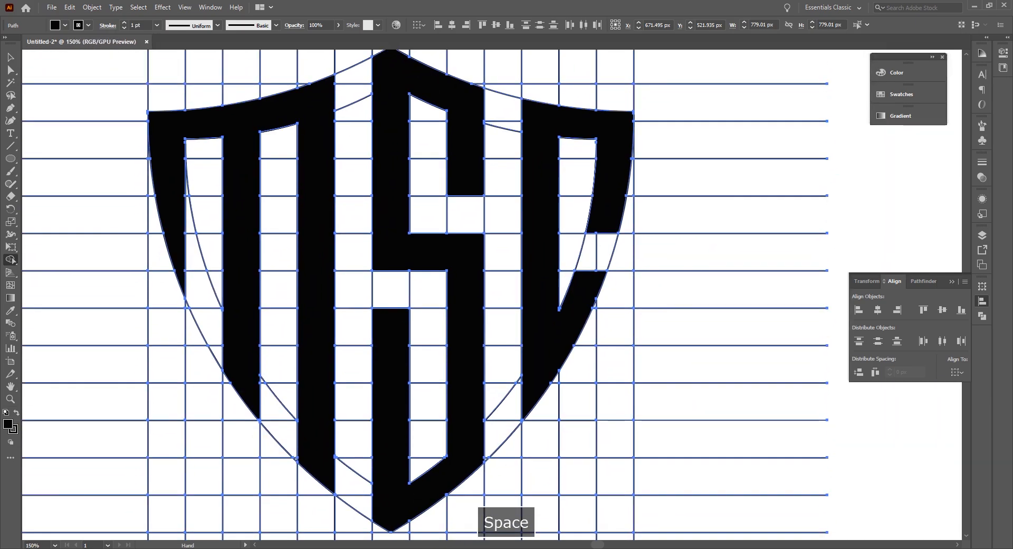
Select the three black letters, move them clear of the grid, and delete the grid and shield outlines
{"action": "left_click", "coordinate": [10, 57]}
{"action": "left_click", "coordinate": [90, 177]}
{"action": "left_click", "coordinate": [242, 200]}
{"action": "left_click", "coordinate": [391, 222], "text": "shift"}
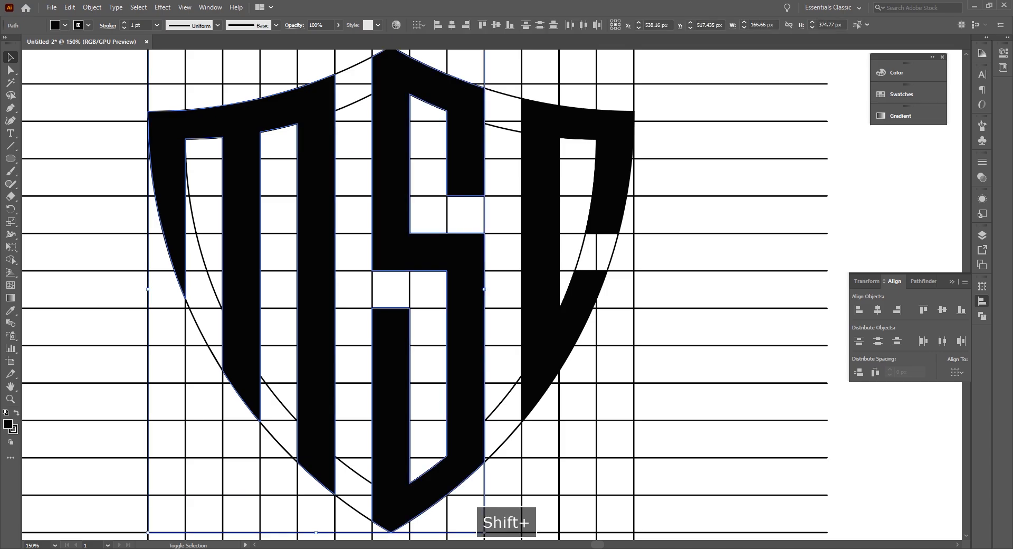
{"action": "left_click", "coordinate": [540, 211], "text": "shift"}
{"action": "scroll", "coordinate": [491, 176], "scroll_direction": "down", "scroll_amount": 5}
{"action": "left_click_drag", "start_coordinate": [498, 185], "coordinate": [665, 199]}
{"action": "left_click_drag", "start_coordinate": [578, 285], "coordinate": [370, 107]}
{"action": "key", "text": "Delete"}
Group the three letters M, S and C
{"action": "left_click_drag", "start_coordinate": [533, 110], "coordinate": [667, 266]}
{"action": "right_click", "coordinate": [653, 203]}
{"action": "left_click", "coordinate": [671, 268]}
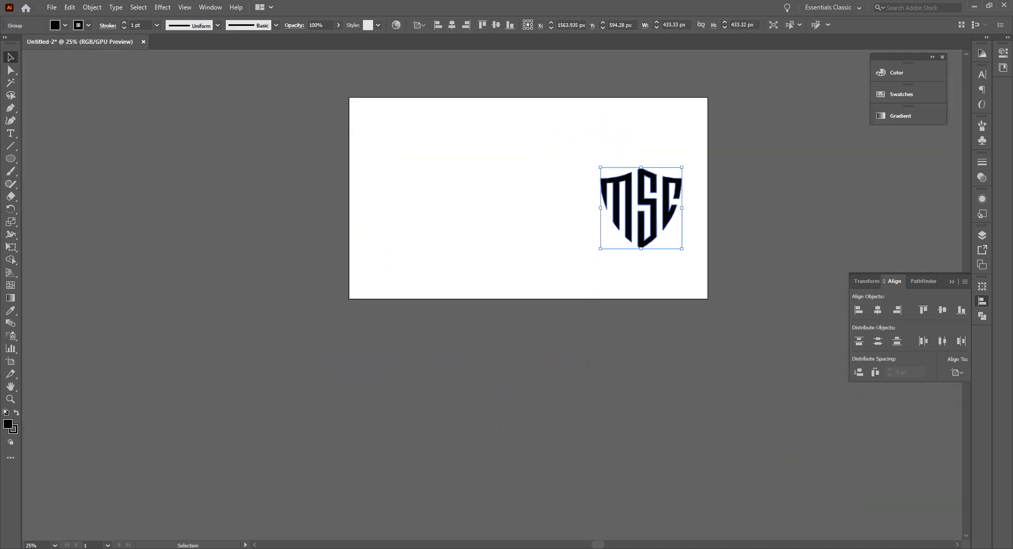
Move the letter group near the middle of the artboard and scale it up proportionally to about 634 px wide
{"action": "left_click_drag", "start_coordinate": [670, 206], "coordinate": [549, 191]}
{"action": "scroll", "coordinate": [528, 159], "scroll_direction": "up", "scroll_amount": 2}
{"action": "key", "text": "space"}
{"action": "left_click_drag", "start_coordinate": [527, 159], "coordinate": [421, 187]}
{"action": "left_click_drag", "start_coordinate": [285, 121], "coordinate": [421, 277]}
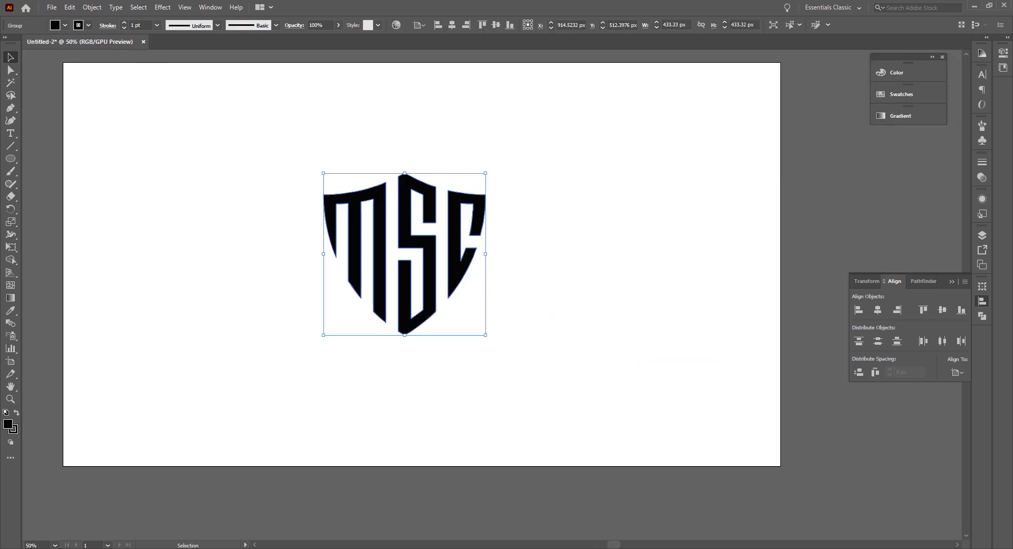
{"action": "left_click_drag", "start_coordinate": [405, 335], "coordinate": [404, 372]}
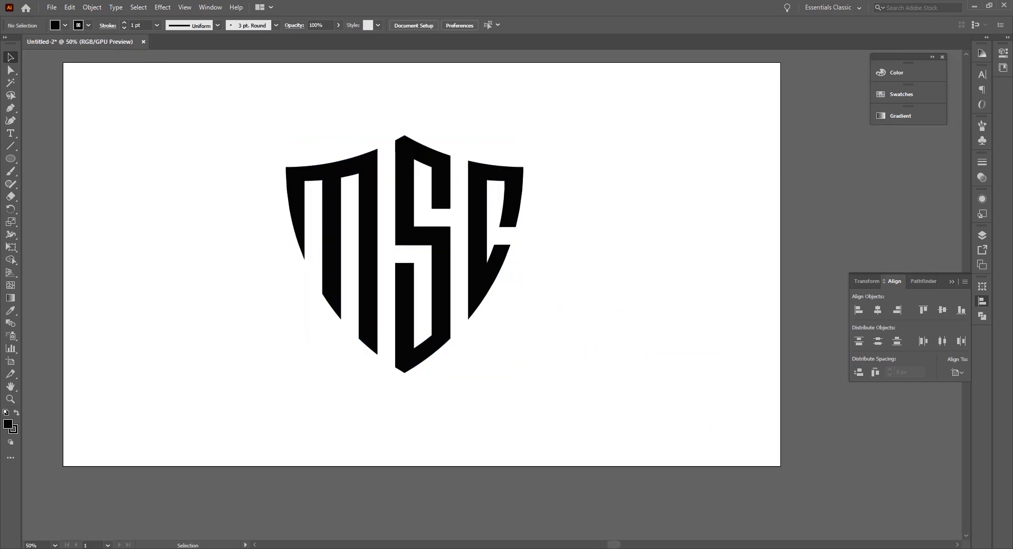
Set the letter group's black stroke weight to 10 pt and deselect it
{"action": "left_click", "coordinate": [124, 23]}
{"action": "left_click", "coordinate": [124, 23]}
{"action": "left_click", "coordinate": [125, 23]}
{"action": "left_click", "coordinate": [124, 24]}
{"action": "left_click", "coordinate": [124, 23]}
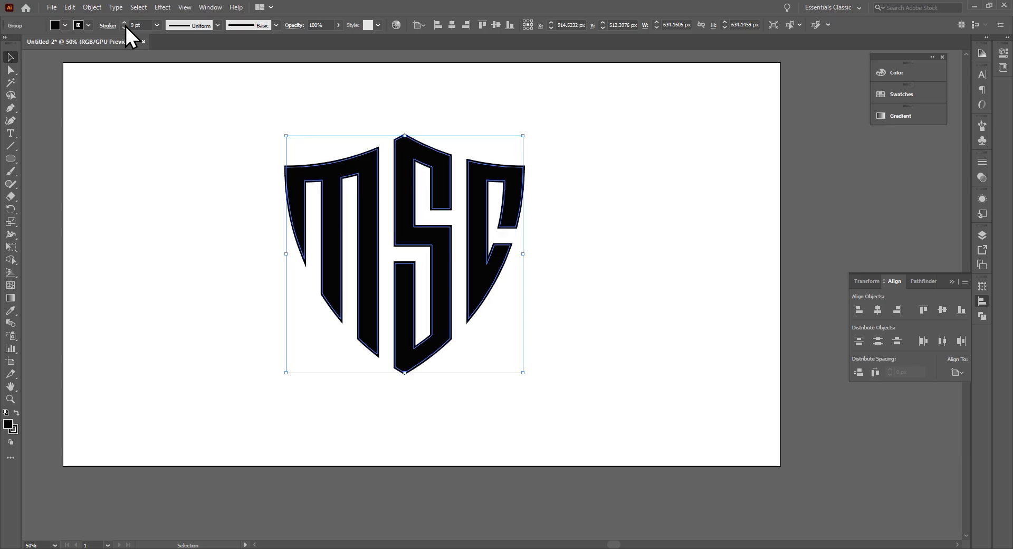
{"action": "left_click", "coordinate": [124, 23]}
{"action": "left_click", "coordinate": [124, 23]}
{"action": "key", "text": "ctrl+shift+a"}
Select the letter group and expand its fill and stroke into filled shapes
{"action": "left_click", "coordinate": [402, 157]}
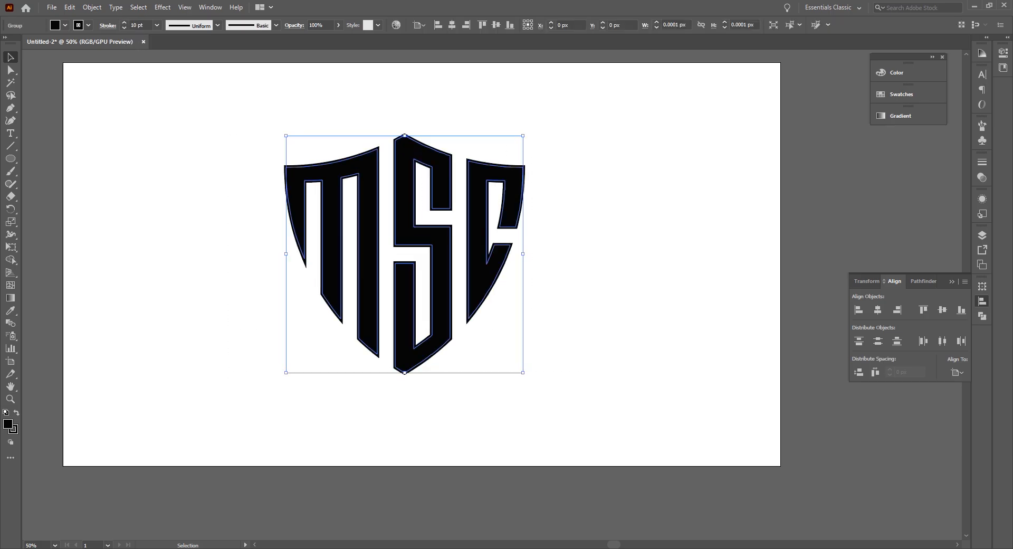
{"action": "left_click", "coordinate": [95, 9]}
{"action": "left_click", "coordinate": [131, 133]}
{"action": "key", "text": "Return"}
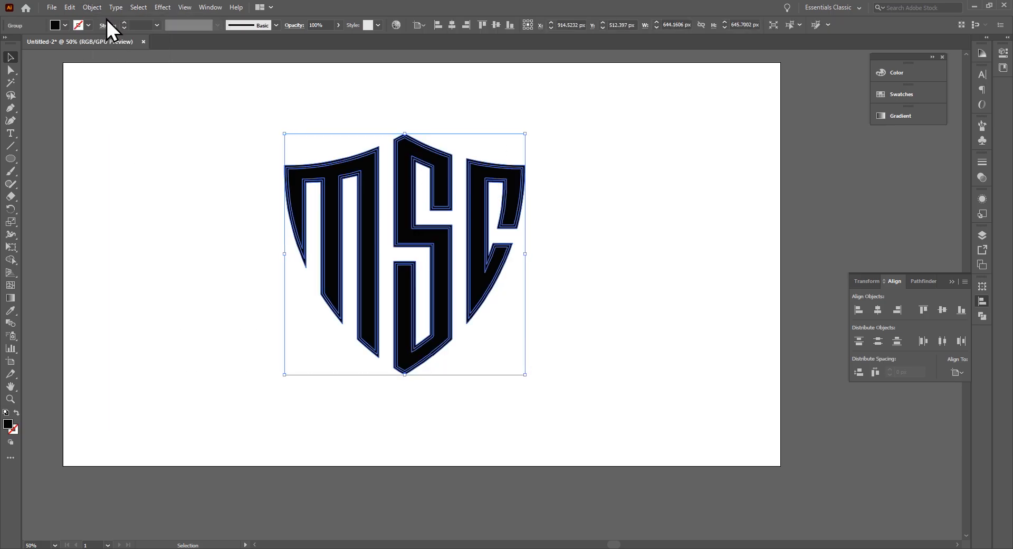
{"action": "left_click", "coordinate": [93, 8]}
{"action": "key", "text": "Escape"}
Unite the expanded fill and outline shapes with Pathfinder, and ungroup the letters
{"action": "left_click", "coordinate": [981, 316]}
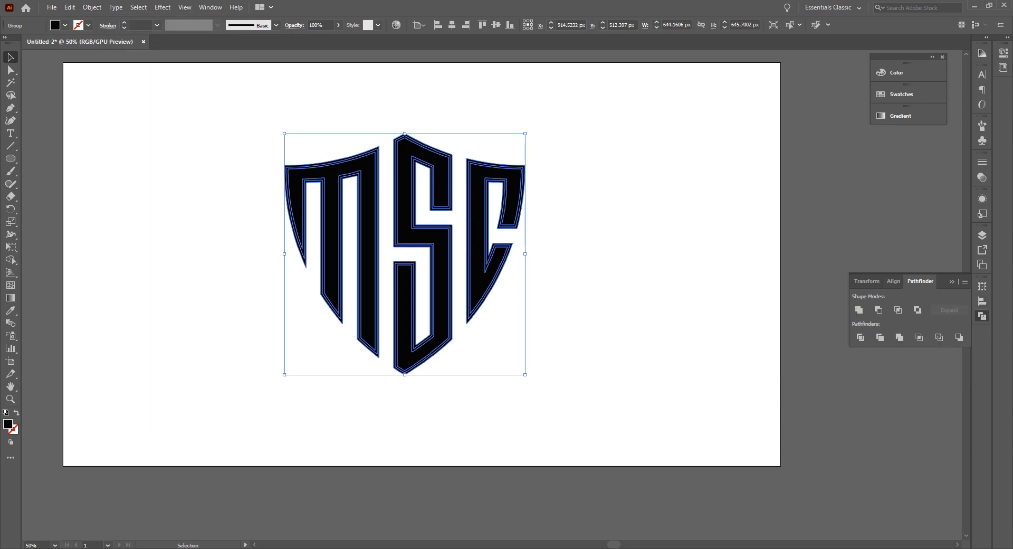
{"action": "left_click", "coordinate": [859, 309]}
{"action": "right_click", "coordinate": [417, 218]}
{"action": "left_click", "coordinate": [443, 308]}
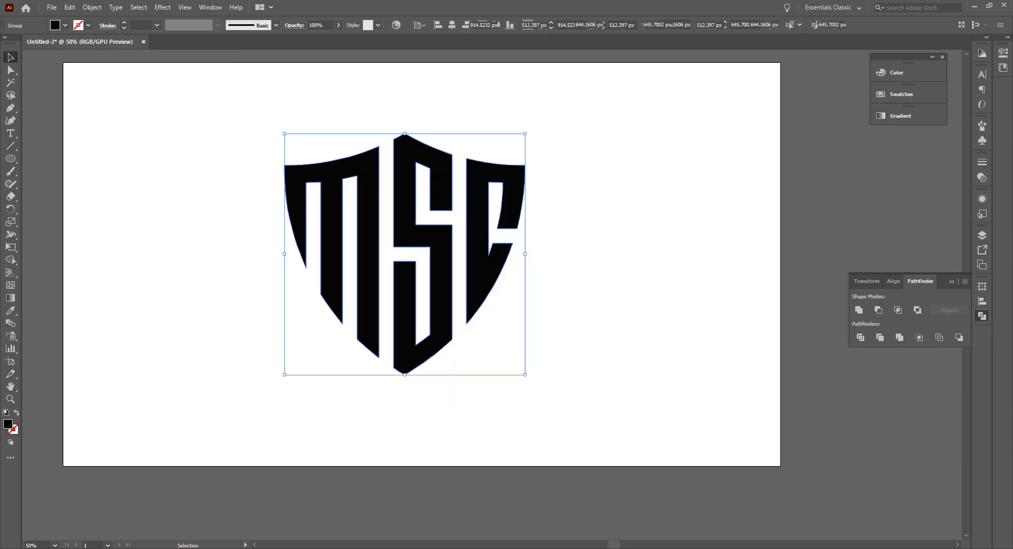
Fill the middle letter S with orange
{"action": "left_click", "coordinate": [440, 295]}
{"action": "left_click", "coordinate": [65, 25]}
{"action": "left_click", "coordinate": [459, 260]}
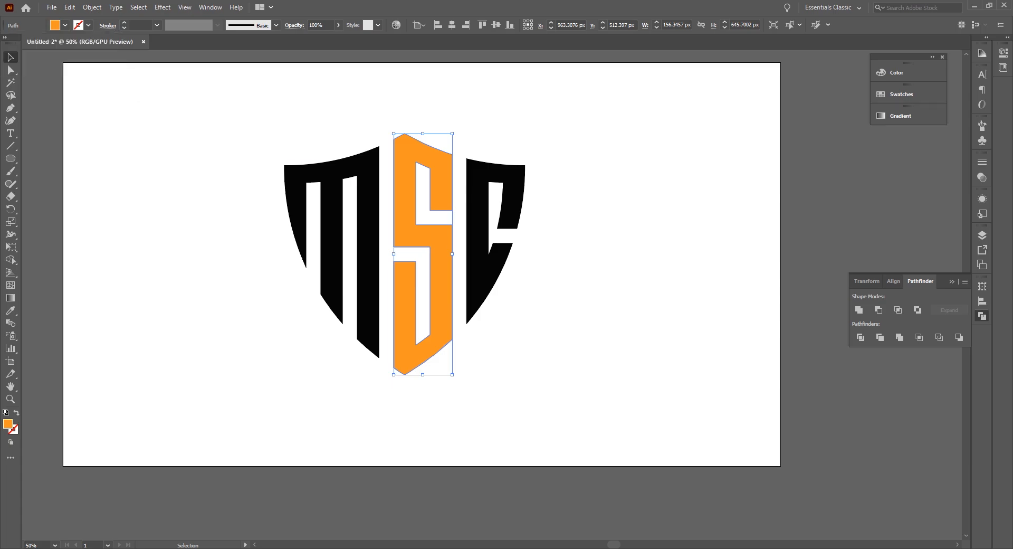
{"action": "left_click", "coordinate": [459, 260]}
Group the black M, orange S and black C together again and deselect them
{"action": "left_click_drag", "start_coordinate": [235, 136], "coordinate": [529, 400]}
{"action": "right_click", "coordinate": [403, 209]}
{"action": "left_click", "coordinate": [429, 272]}
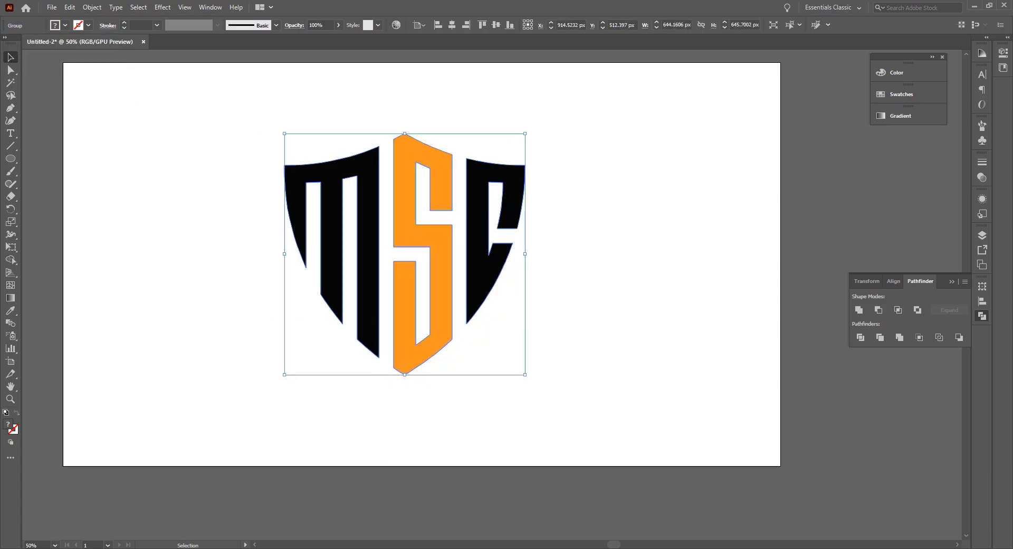
{"action": "key", "text": "ctrl+shift+a"}
{"action": "scroll", "coordinate": [589, 266], "scroll_direction": "up", "scroll_amount": 1}
{"action": "scroll", "coordinate": [589, 266], "scroll_direction": "down", "scroll_amount": 1}
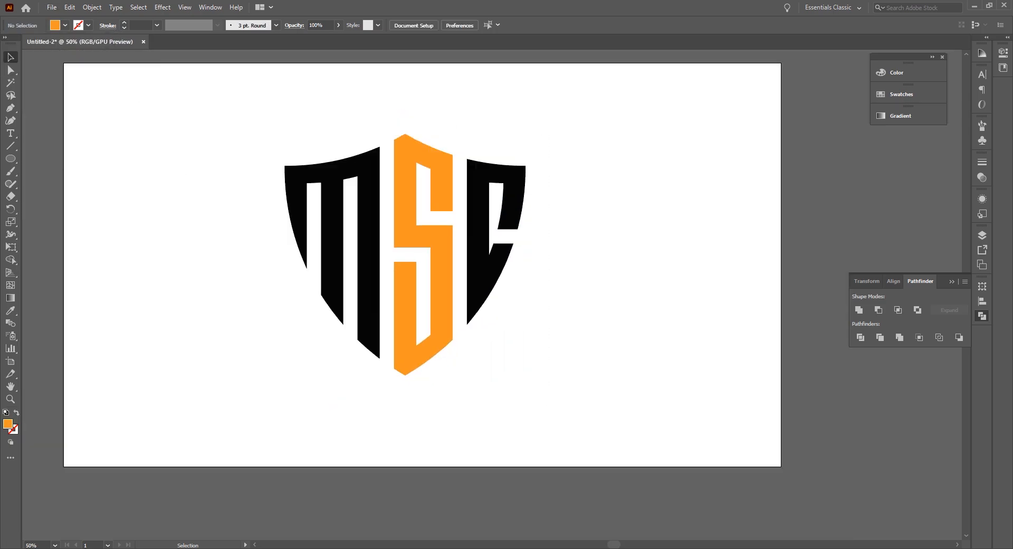
Scale the grouped logo up proportionally to about 824 px wide and center it vertically on the artboard
{"action": "left_click_drag", "start_coordinate": [589, 266], "coordinate": [578, 296]}
{"action": "left_click_drag", "start_coordinate": [229, 168], "coordinate": [573, 391]}
{"action": "left_click_drag", "start_coordinate": [394, 405], "coordinate": [394, 438]}
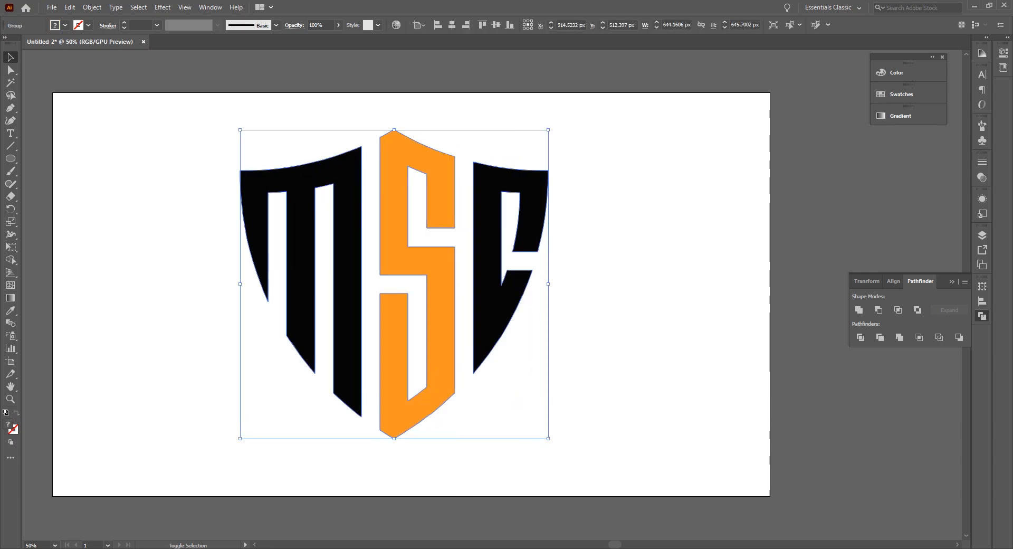
{"action": "left_click_drag", "start_coordinate": [416, 259], "coordinate": [411, 270]}
{"action": "left_click", "coordinate": [518, 404]}
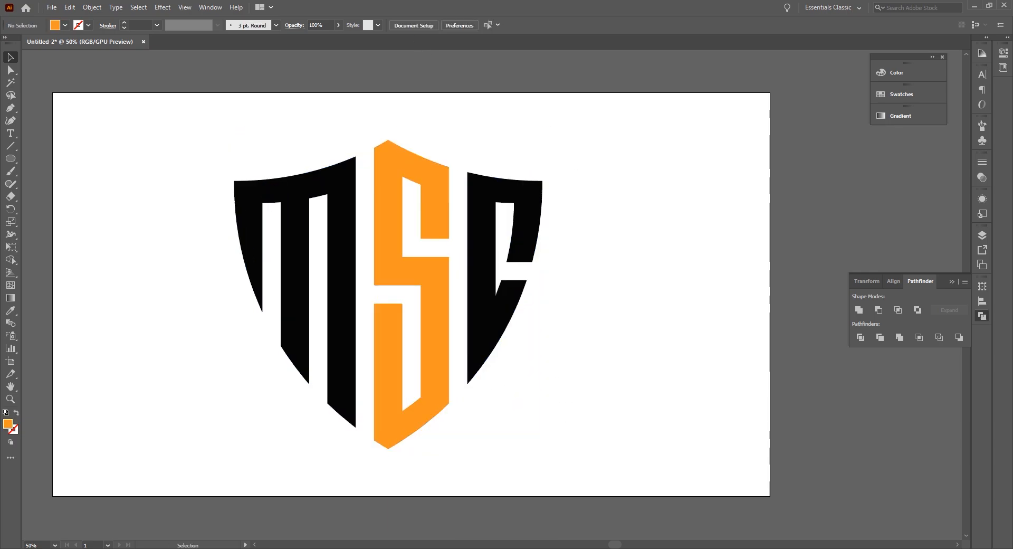
Ungroup the logo and fill the outer letters M and C with white, leaving nothing selected
{"action": "right_click", "coordinate": [448, 222]}
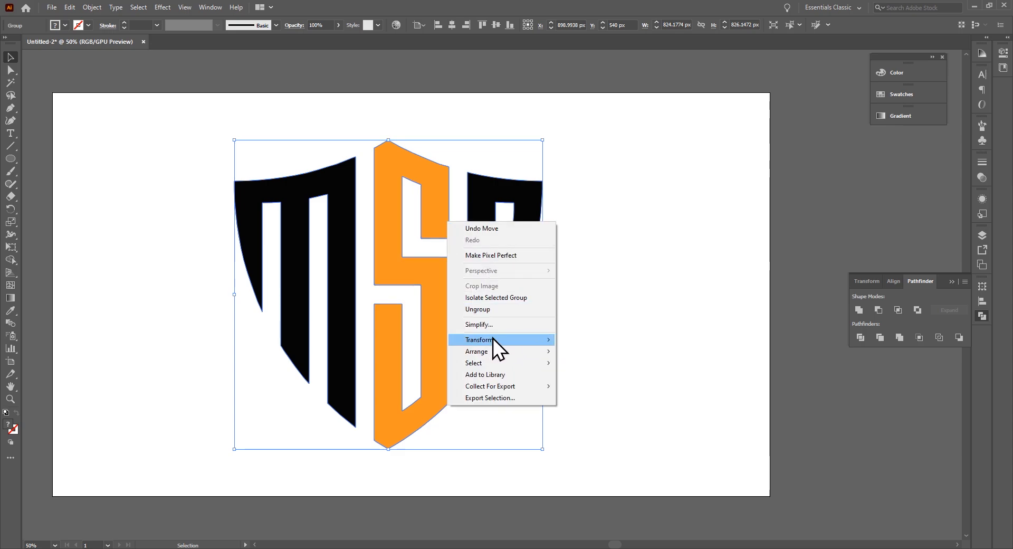
{"action": "mouse_move", "coordinate": [496, 353]}
{"action": "left_click", "coordinate": [505, 311]}
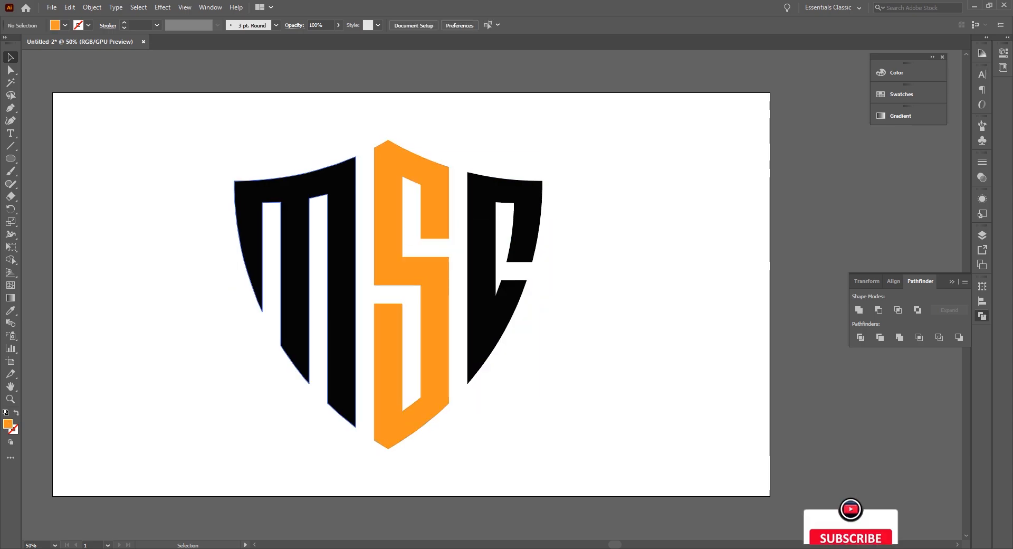
{"action": "left_click", "coordinate": [520, 248], "text": "shift"}
{"action": "left_click", "coordinate": [65, 24]}
{"action": "left_click", "coordinate": [26, 43]}
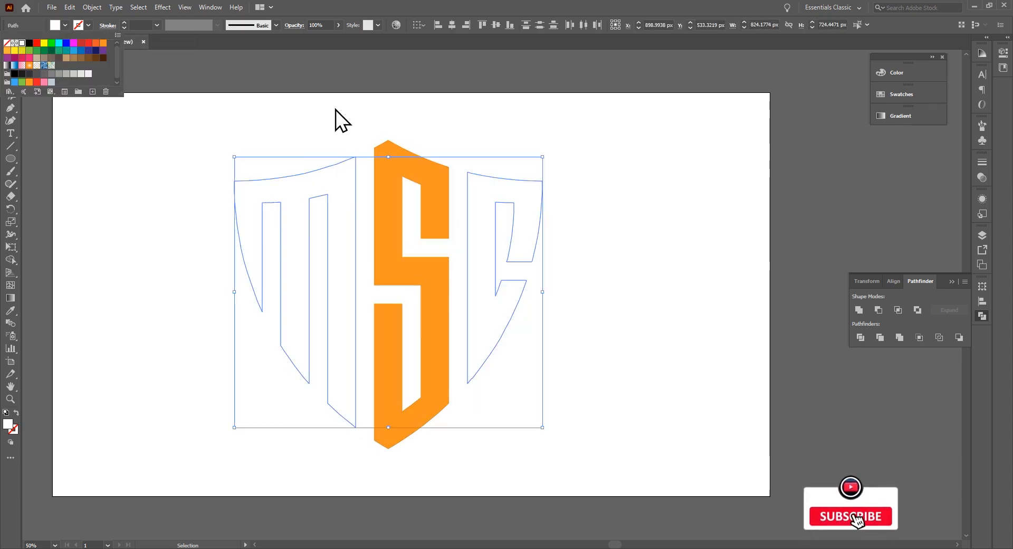
{"action": "left_click", "coordinate": [634, 221]}
Group the white M, orange S and white C together again and deselect them
{"action": "left_click_drag", "start_coordinate": [565, 118], "coordinate": [285, 311]}
{"action": "right_click", "coordinate": [400, 231]}
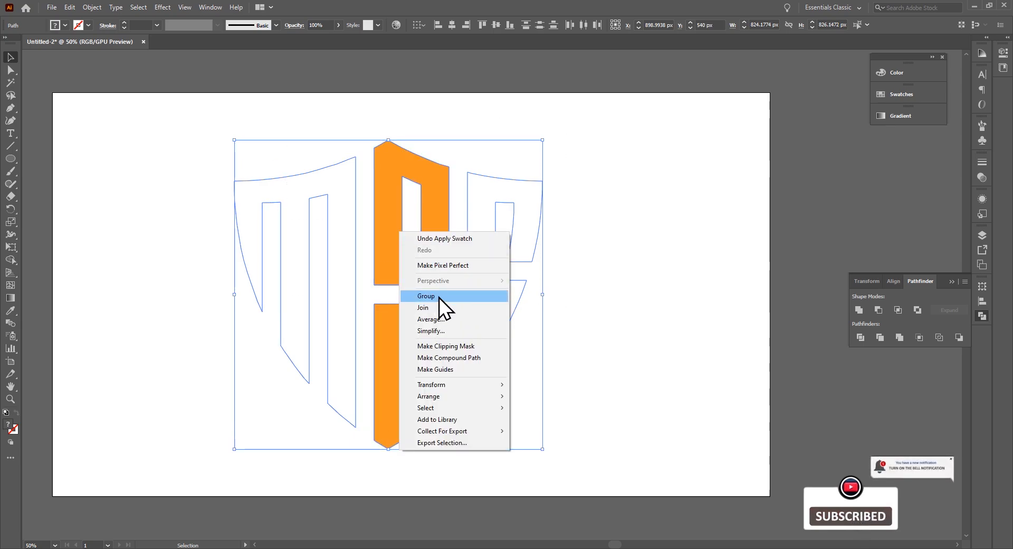
{"action": "left_click", "coordinate": [439, 297]}
{"action": "left_click", "coordinate": [607, 263]}
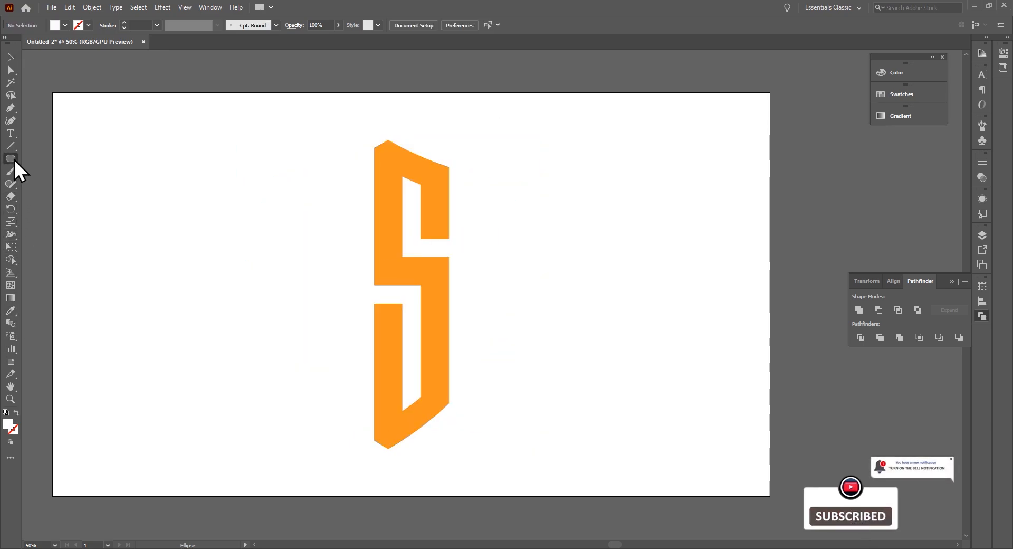
Cover the whole artboard with a 1920 × 1080 px rectangle and fill it with black
{"action": "left_click_drag", "start_coordinate": [14, 157], "coordinate": [40, 159]}
{"action": "left_click_drag", "start_coordinate": [52, 92], "coordinate": [770, 496]}
{"action": "left_click", "coordinate": [64, 25]}
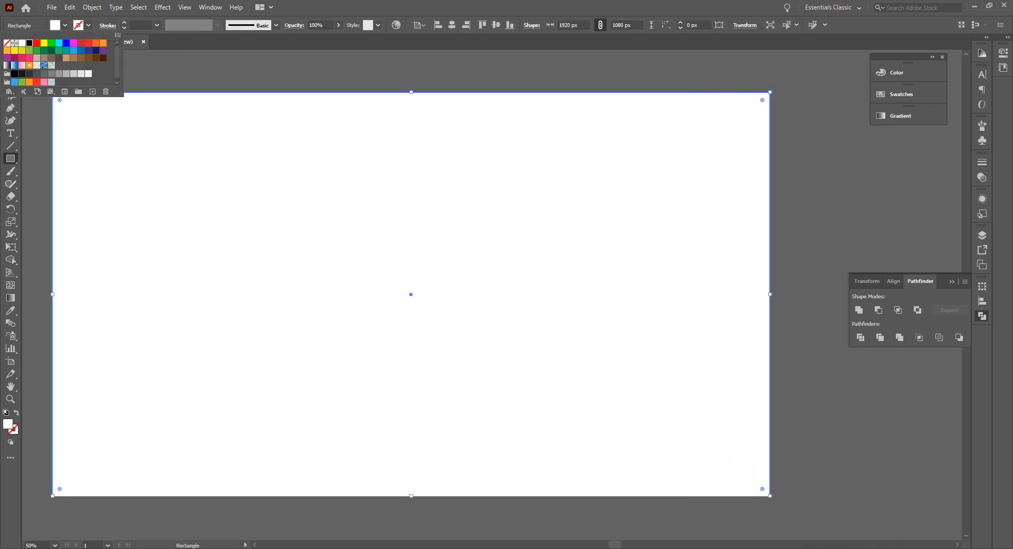
{"action": "left_click", "coordinate": [29, 43]}
{"action": "left_click", "coordinate": [11, 57]}
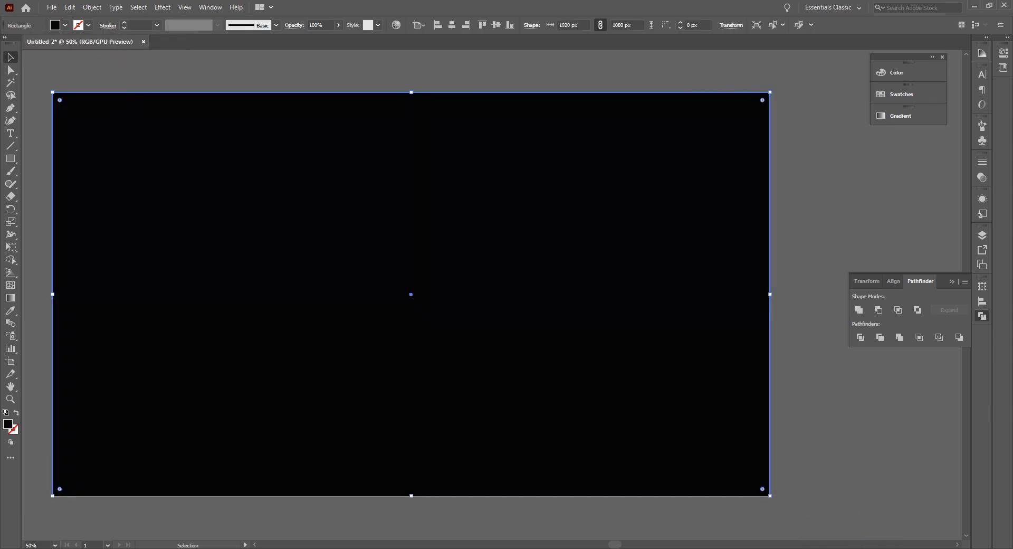
Move the black rectangle below the logo group in the layer order and lock it as the background
{"action": "left_click", "coordinate": [980, 237]}
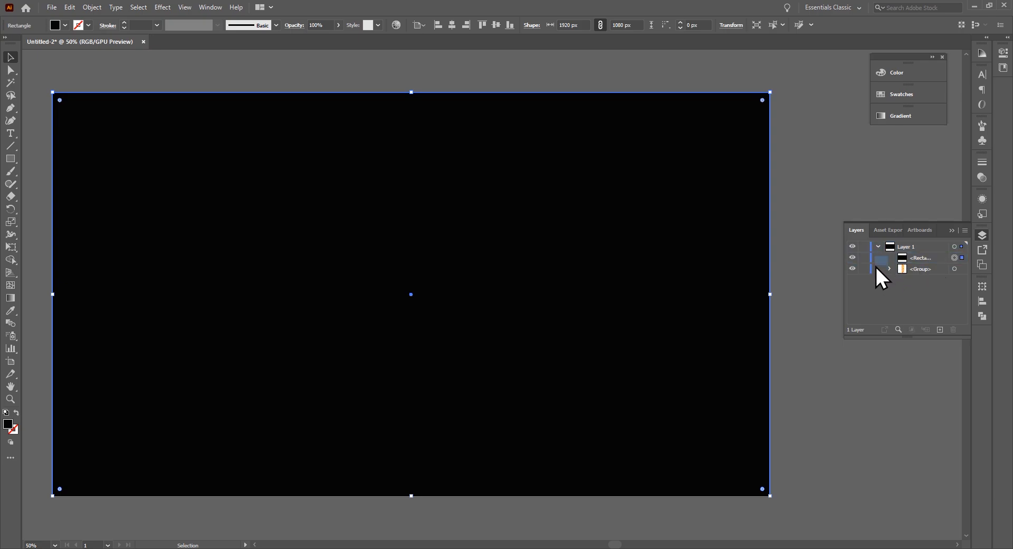
{"action": "left_click_drag", "start_coordinate": [929, 258], "coordinate": [947, 274]}
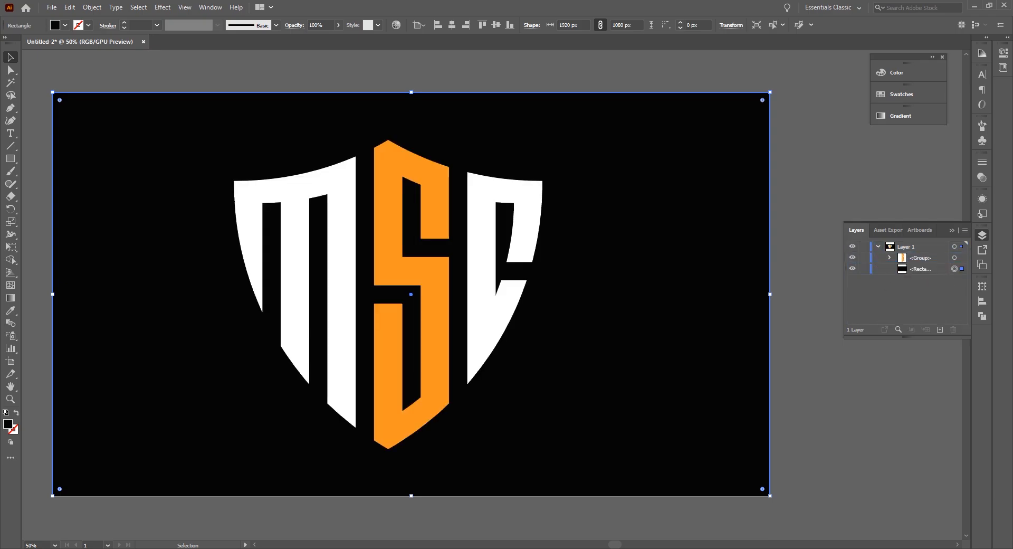
{"action": "left_click", "coordinate": [808, 285]}
{"action": "left_click", "coordinate": [701, 285]}
{"action": "key", "text": "ctrl+2"}
{"action": "left_click", "coordinate": [982, 235]}
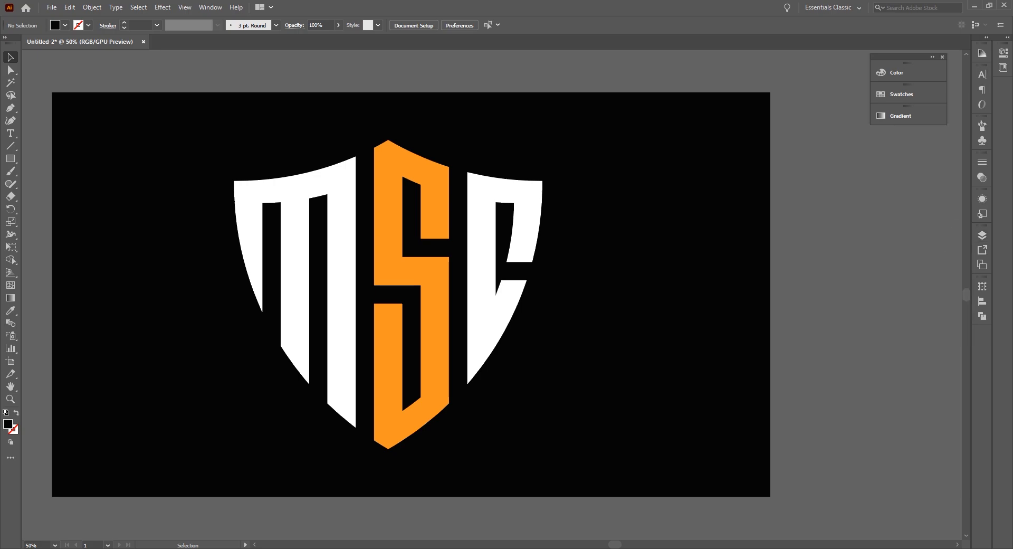
Bring the logo into Graphicsfamily 11.psb in Photoshop as a vector smart object and hide the Graphicsfamily 1 layer
{"action": "key", "text": "ctrl+a"}
{"action": "left_click_drag", "start_coordinate": [399, 322], "coordinate": [446, 326]}
{"action": "key", "text": "Return"}
{"action": "left_click", "coordinate": [870, 403]}
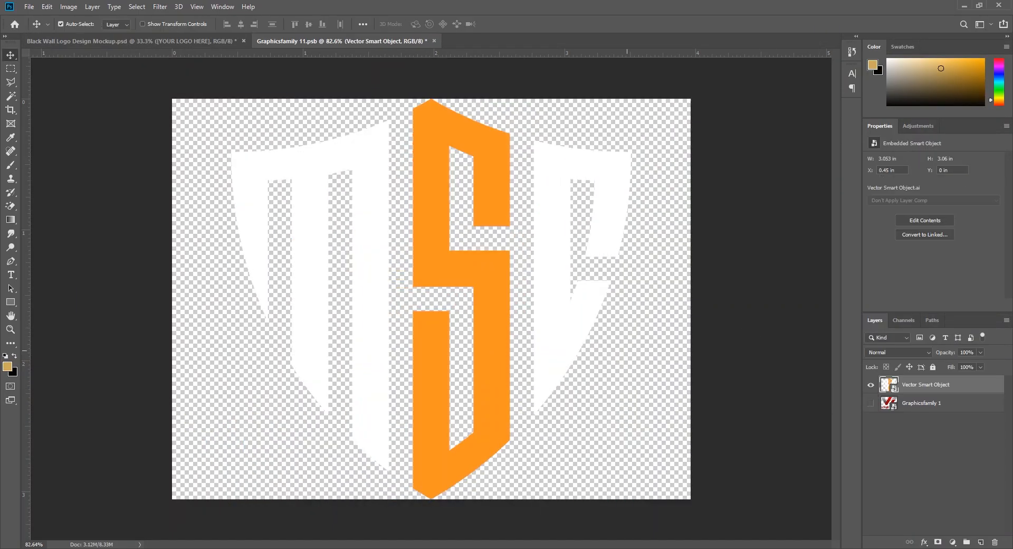
Scale the placed logo proportionally to 24.69% and center it on the canvas
{"action": "key", "text": "ctrl+t"}
{"action": "left_click_drag", "start_coordinate": [431, 498], "coordinate": [431, 468]}
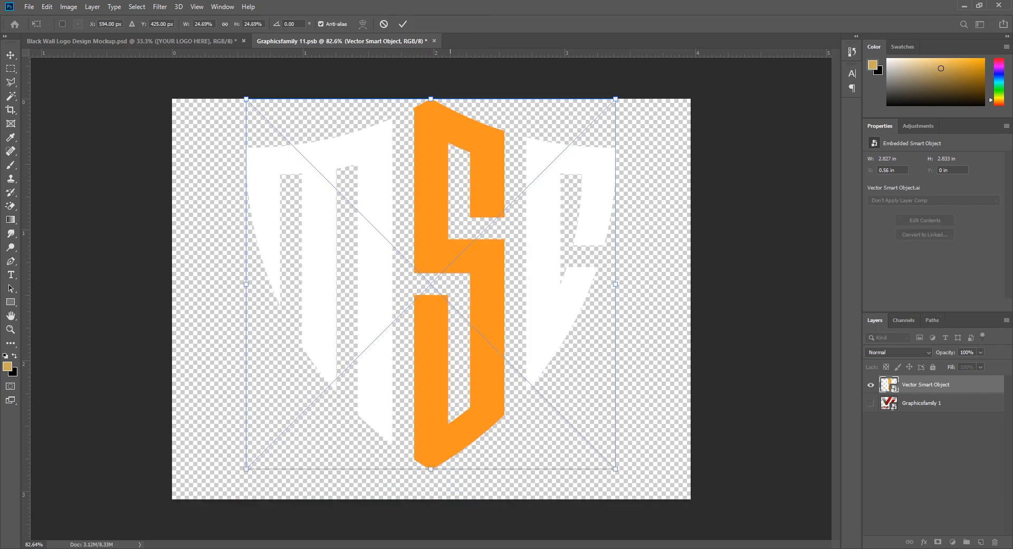
{"action": "left_click_drag", "start_coordinate": [448, 248], "coordinate": [454, 249]}
{"action": "left_click", "coordinate": [402, 23]}
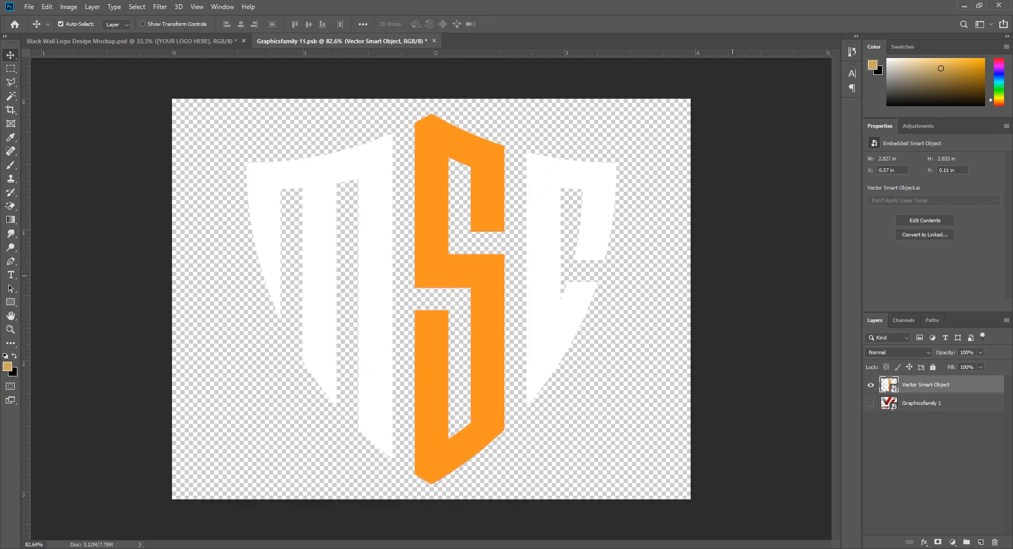
Save the changes to the smart object file Graphicsfamily 11.psb
{"action": "left_click", "coordinate": [374, 41]}
{"action": "left_click", "coordinate": [460, 207]}
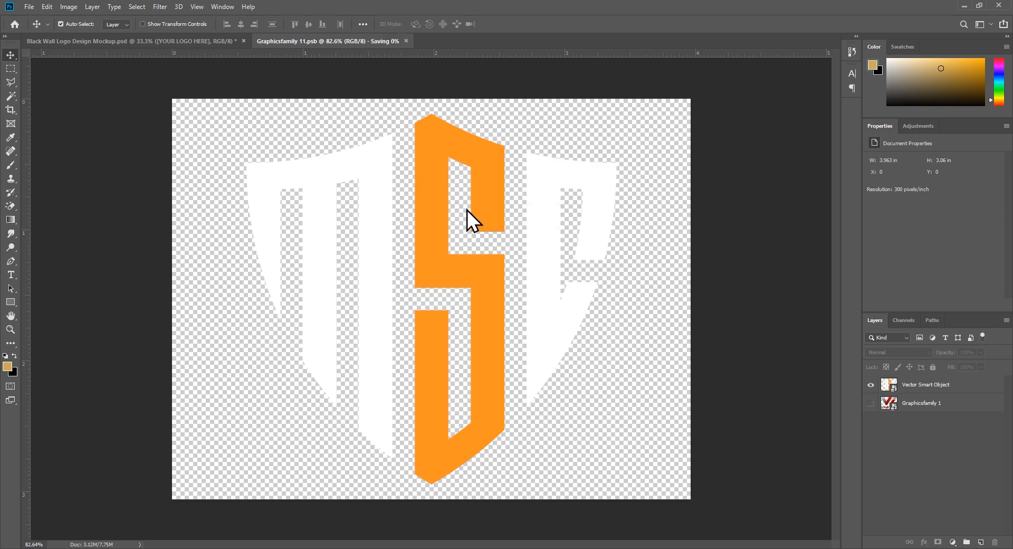